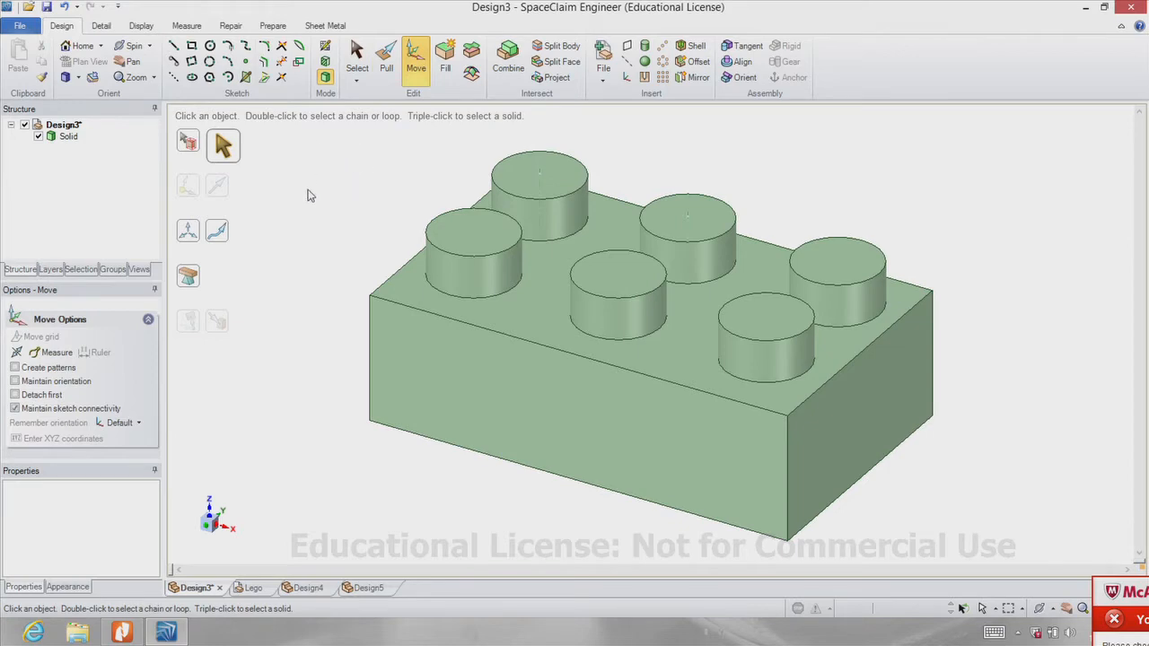
- In the empty Design5 document, sketch a 50 mm by 30 mm rectangle on the horizontal plane, viewed in plan
{"action": "left_click", "coordinate": [366, 589]}
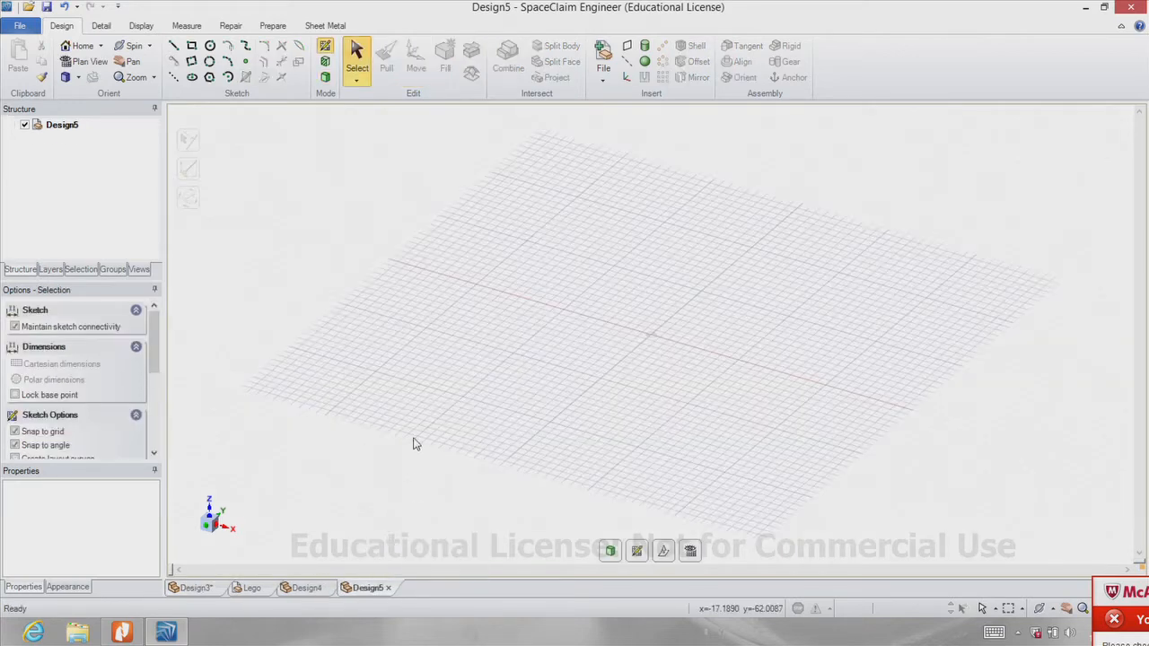
{"action": "left_click", "coordinate": [89, 61]}
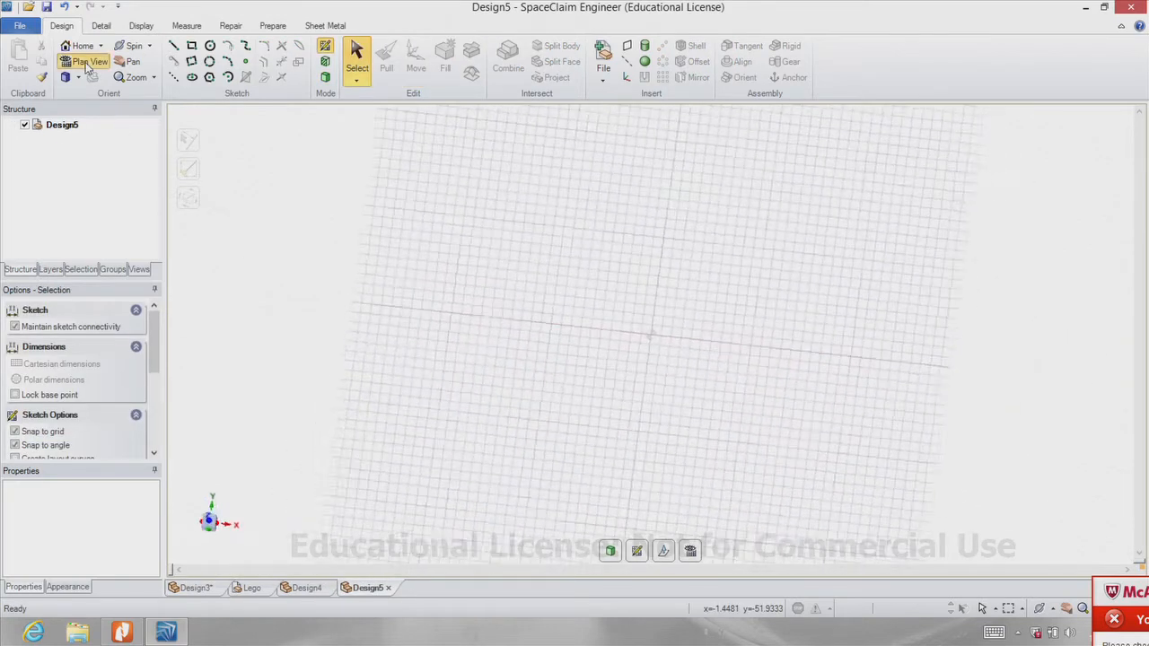
{"action": "left_click", "coordinate": [191, 46]}
{"action": "left_click", "coordinate": [480, 194]}
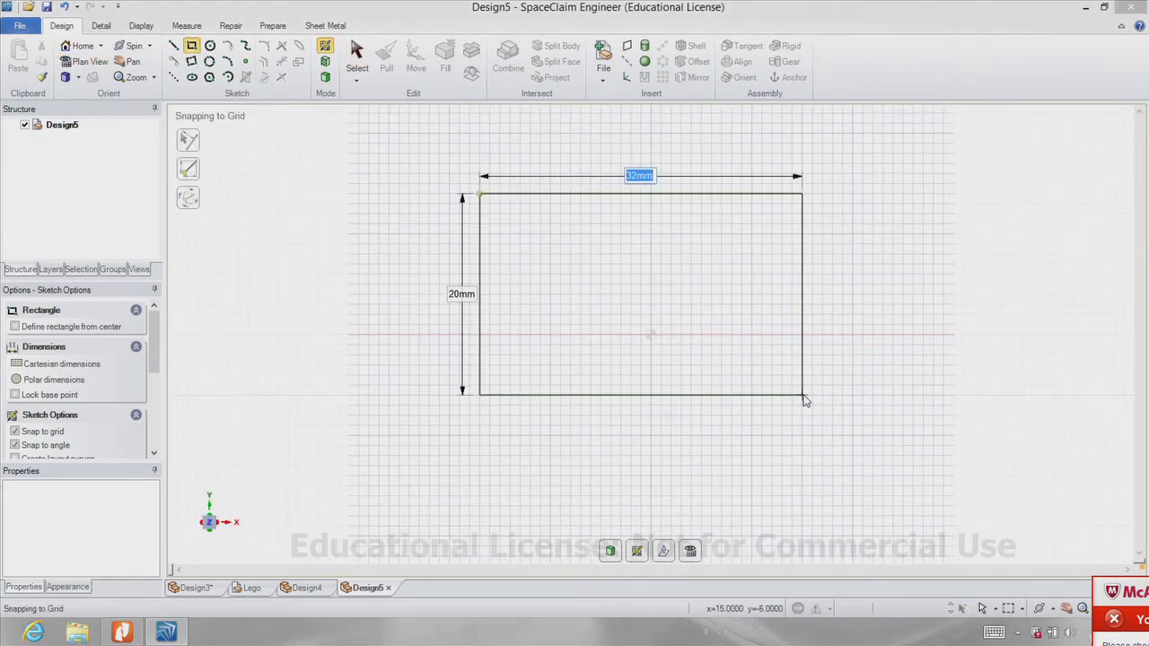
{"action": "type", "text": "50"}
{"action": "key", "text": "Tab"}
{"action": "type", "text": "30"}
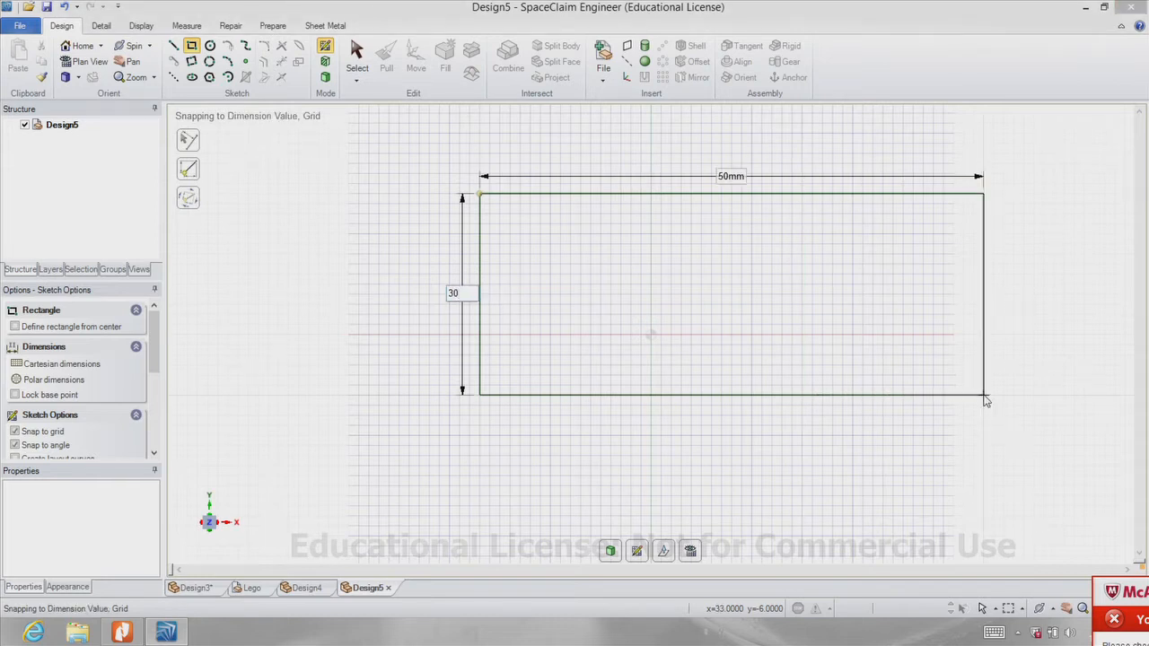
{"action": "key", "text": "Return"}
- Pull the rectangular surface up 15 mm into a solid block and return to the home view
{"action": "left_click", "coordinate": [72, 79]}
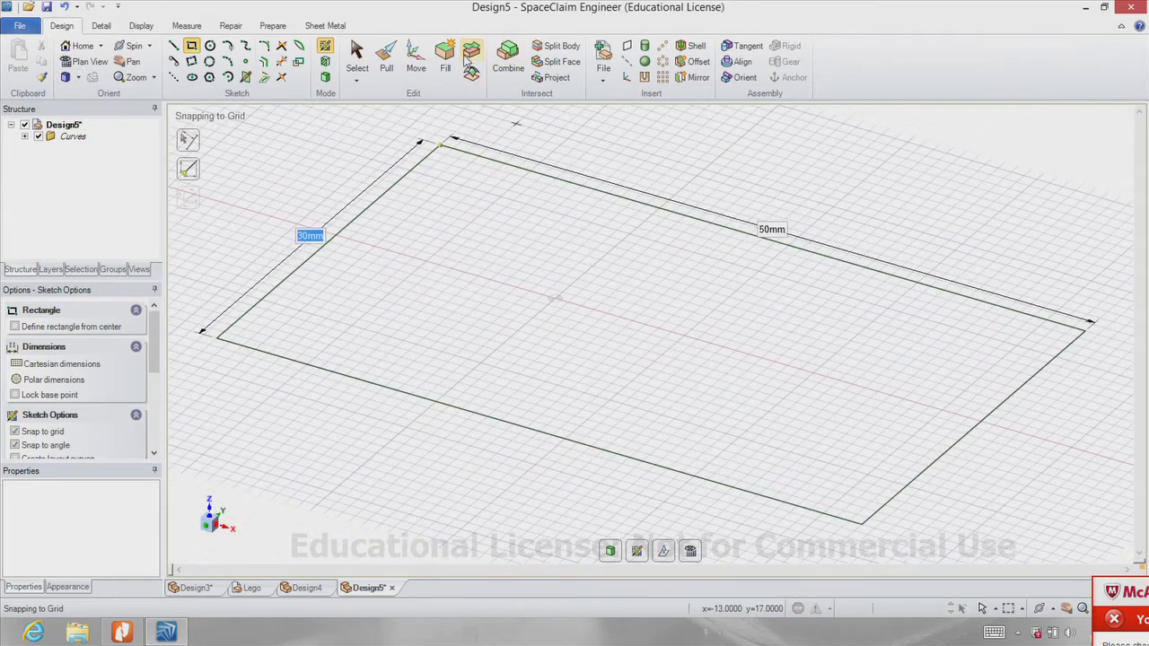
{"action": "left_click", "coordinate": [386, 56]}
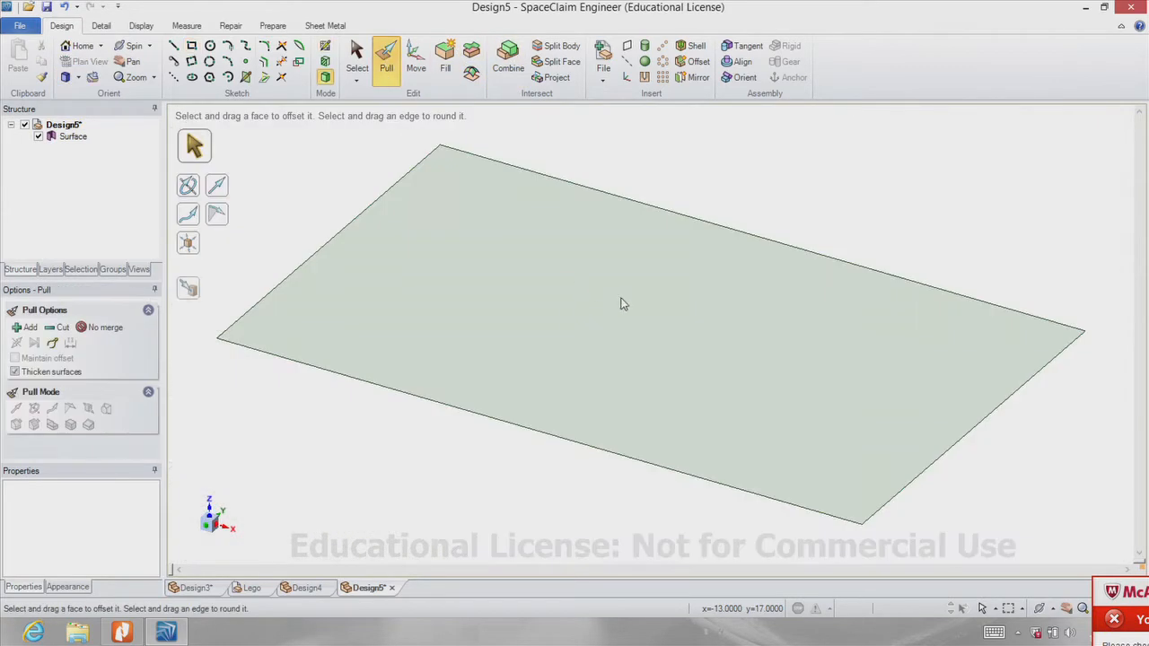
{"action": "left_click", "coordinate": [627, 324]}
{"action": "left_click_drag", "start_coordinate": [627, 323], "coordinate": [622, 229]}
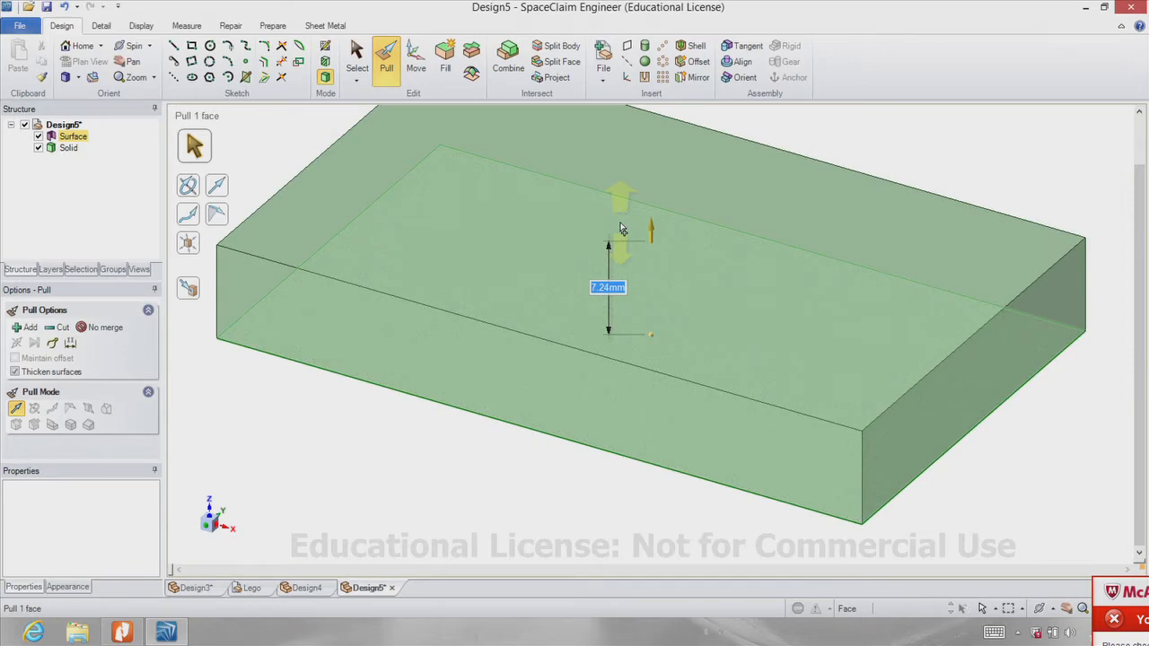
{"action": "type", "text": "15"}
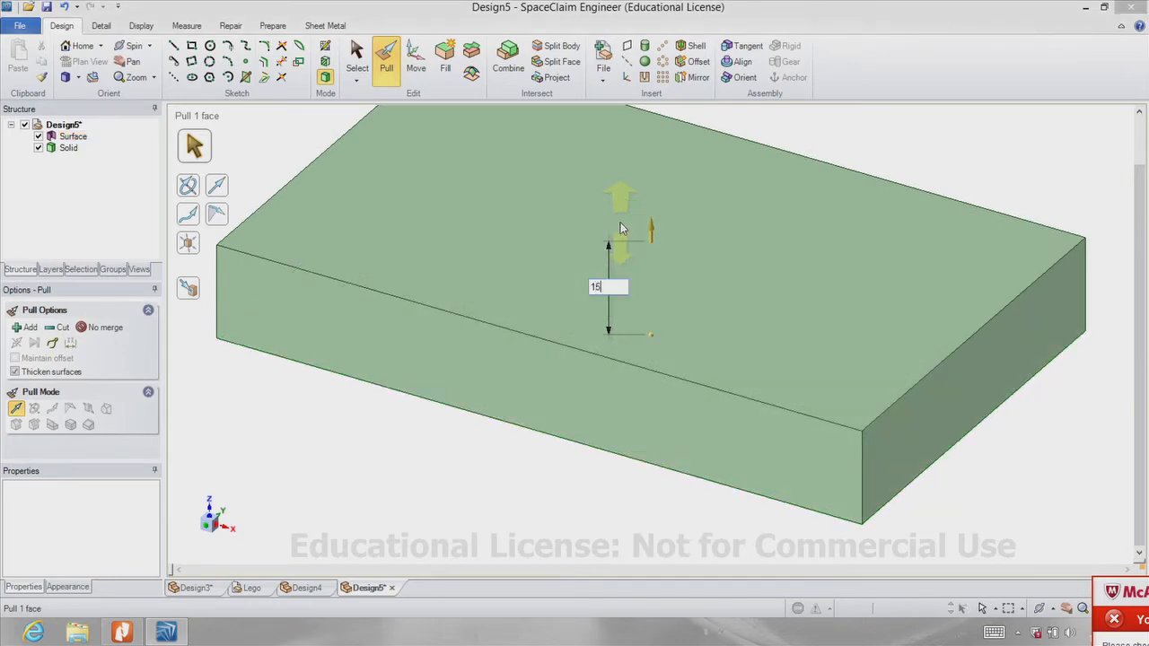
{"action": "key", "text": "Return"}
{"action": "key", "text": "Escape"}
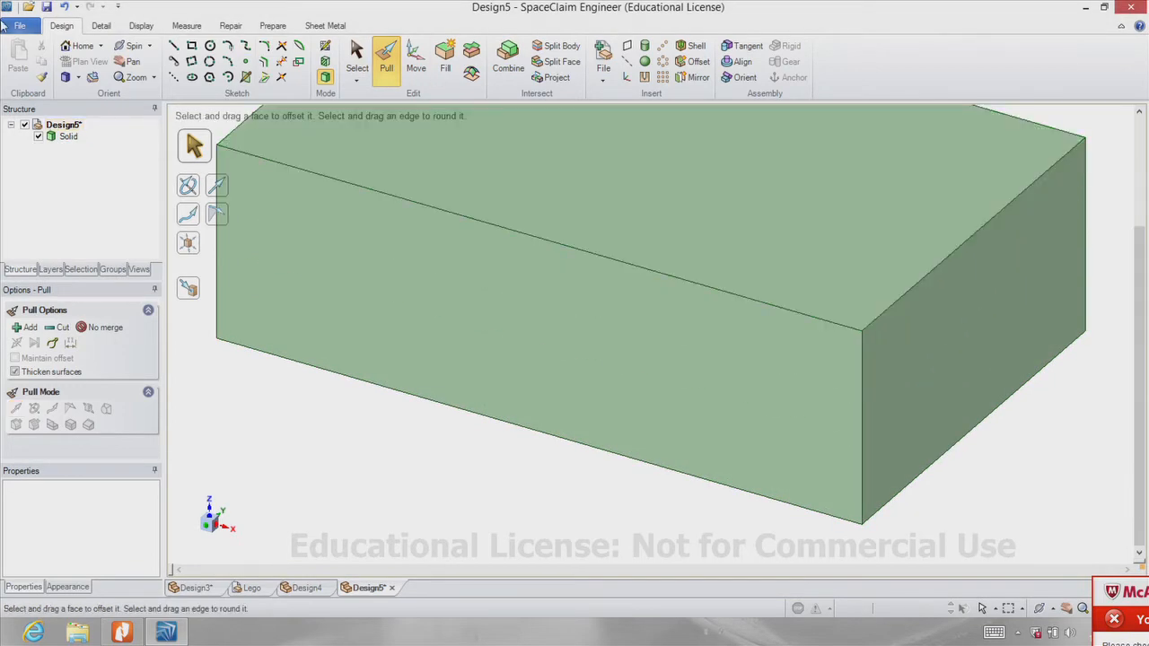
{"action": "left_click", "coordinate": [79, 50]}
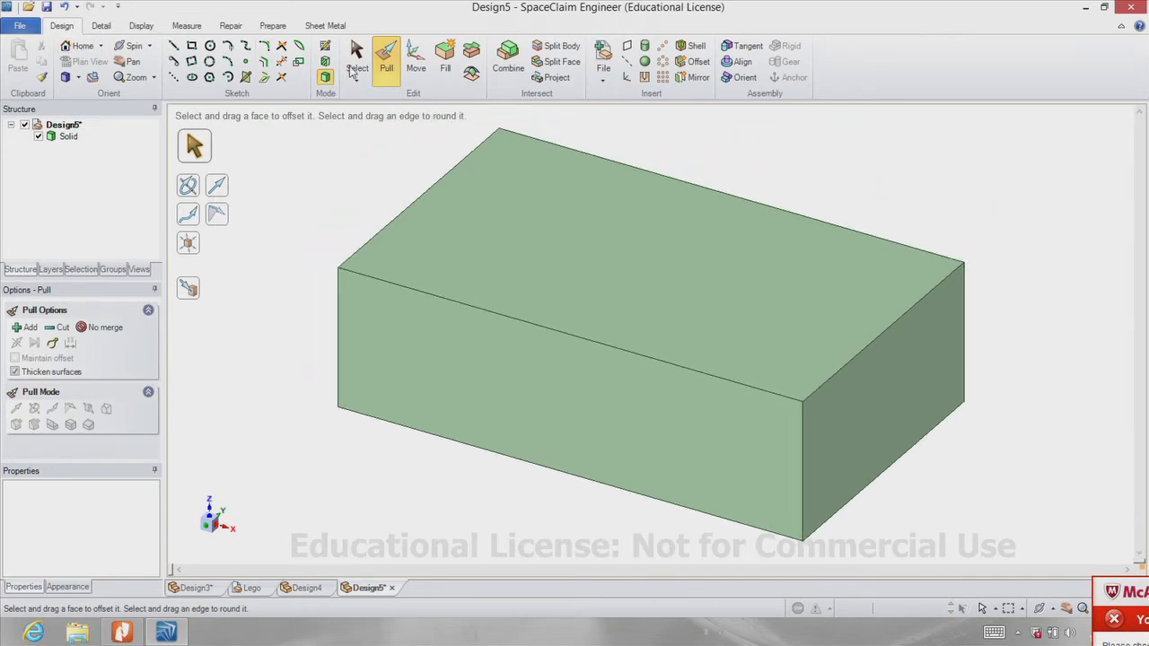
- Sketch a 10 mm diameter circle on the block's top face, near the rear corner at the negative X end
{"action": "left_click", "coordinate": [357, 55]}
{"action": "left_click", "coordinate": [513, 192]}
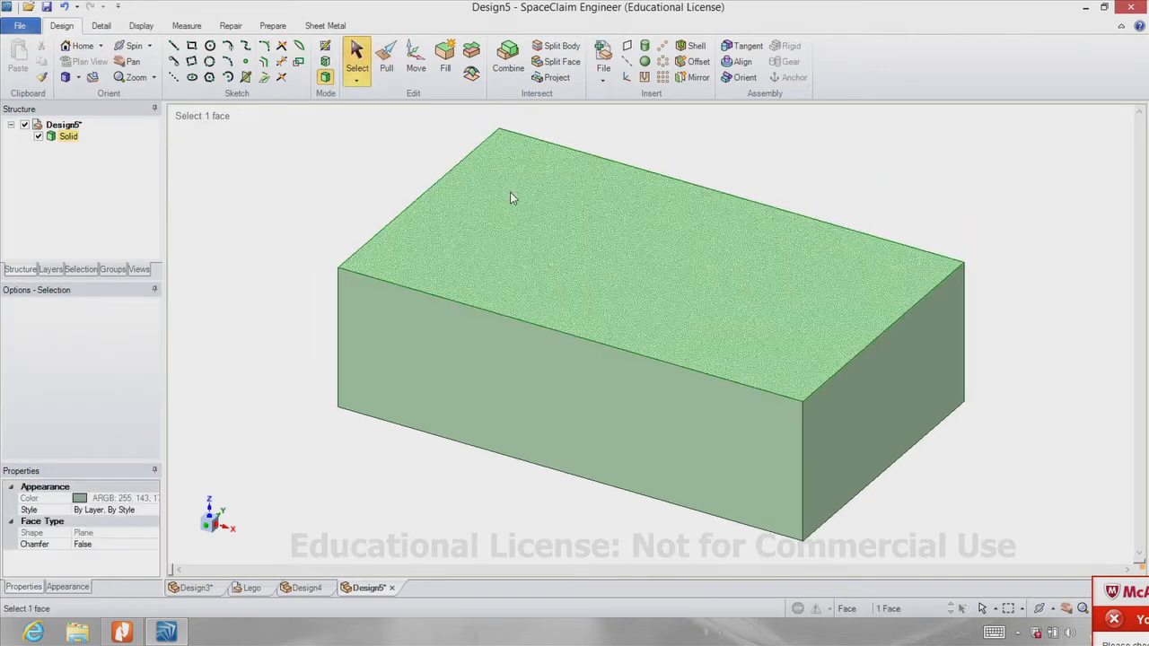
{"action": "left_click", "coordinate": [326, 47]}
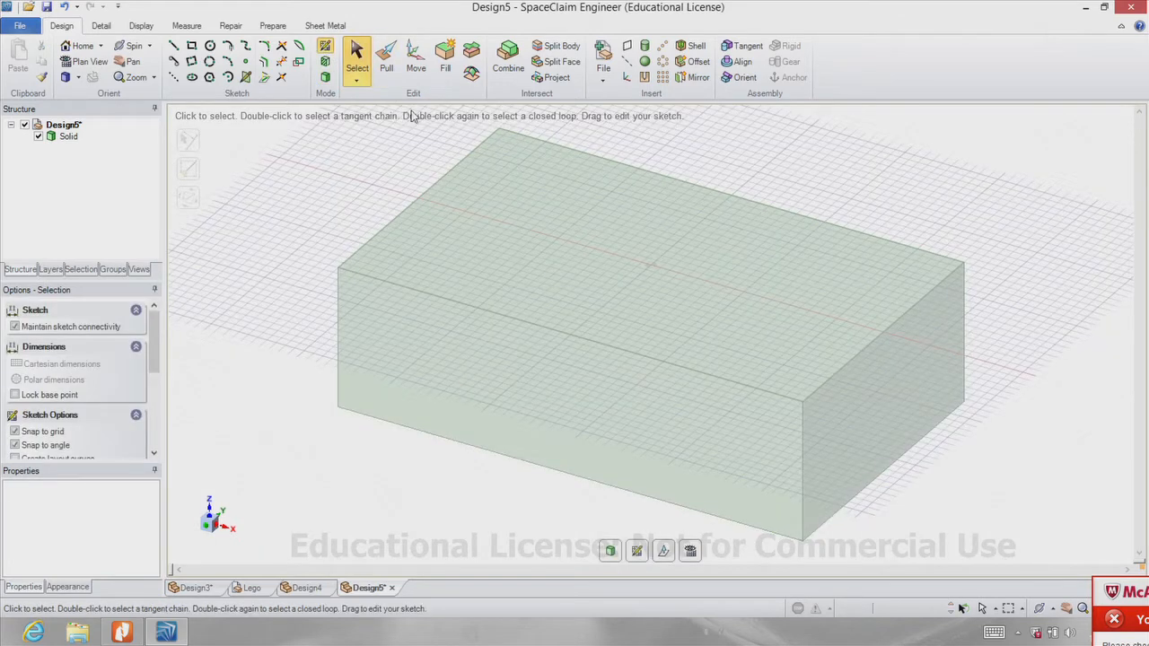
{"action": "left_click", "coordinate": [87, 61]}
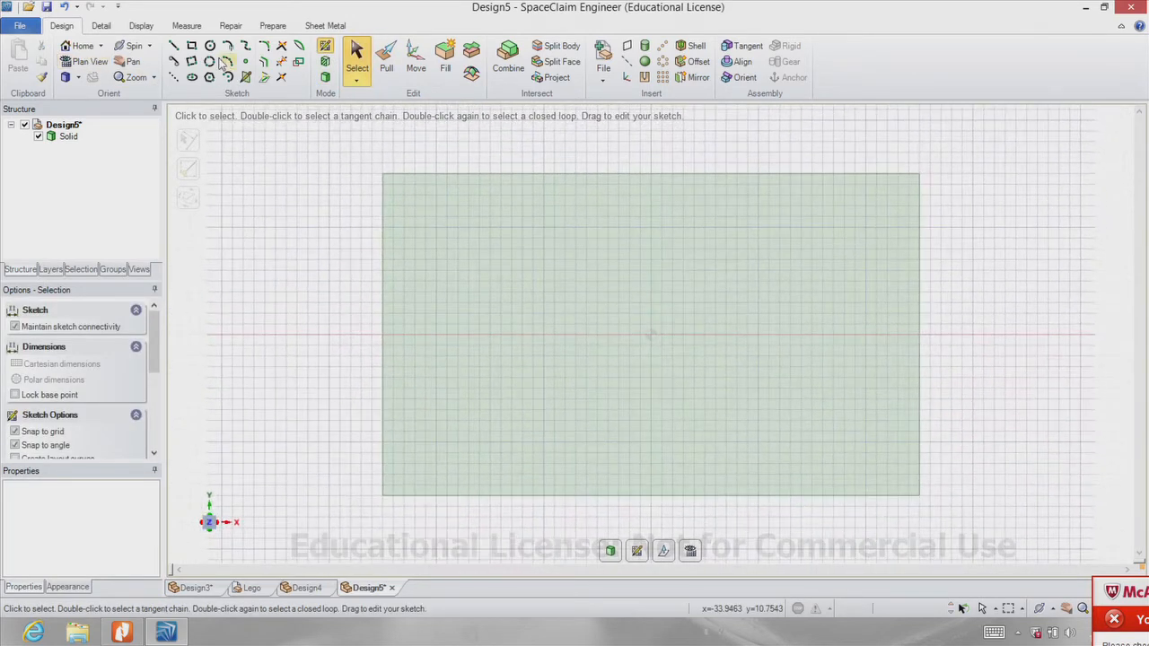
{"action": "left_click", "coordinate": [209, 46]}
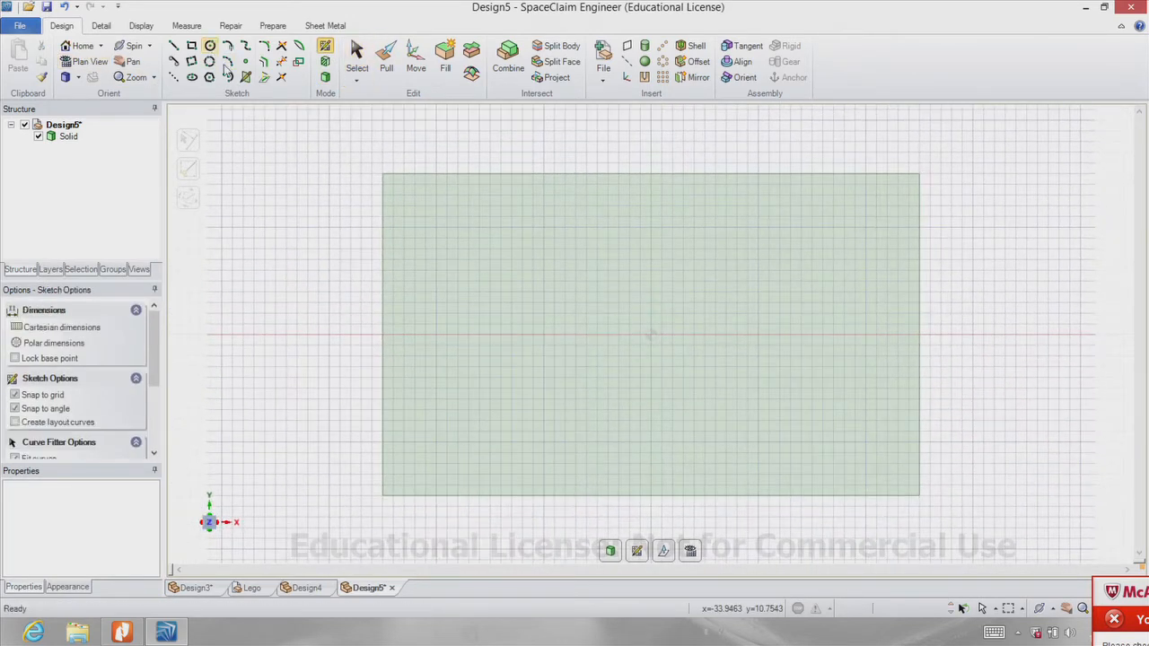
{"action": "left_click", "coordinate": [447, 238]}
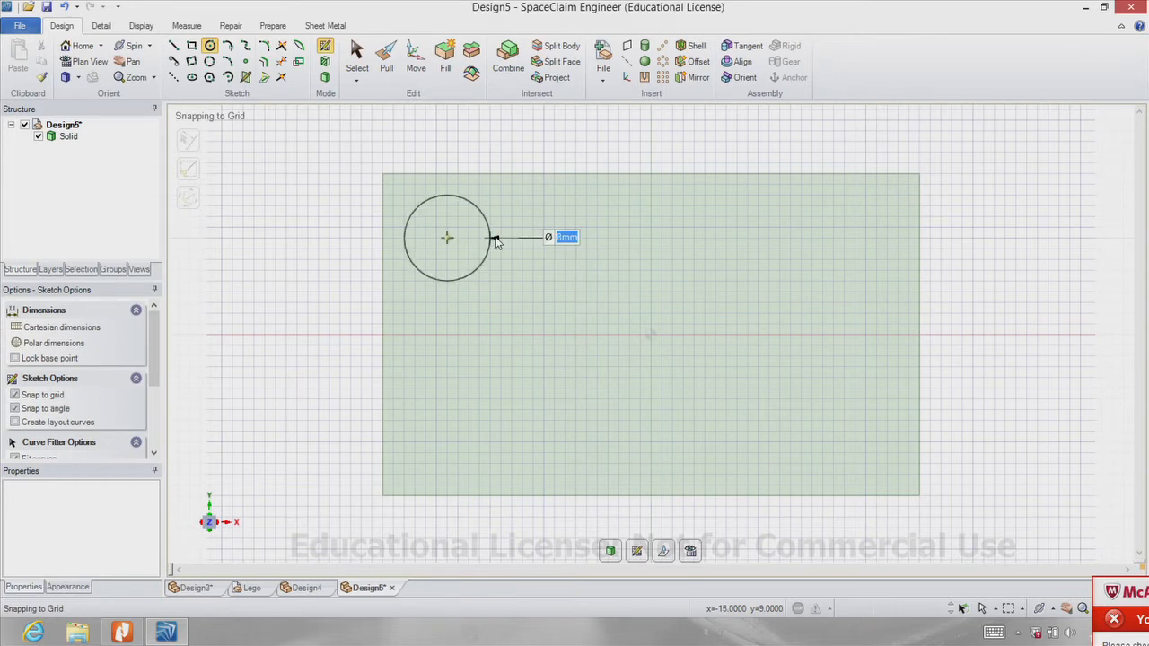
{"action": "left_click", "coordinate": [494, 244]}
{"action": "type", "text": "10"}
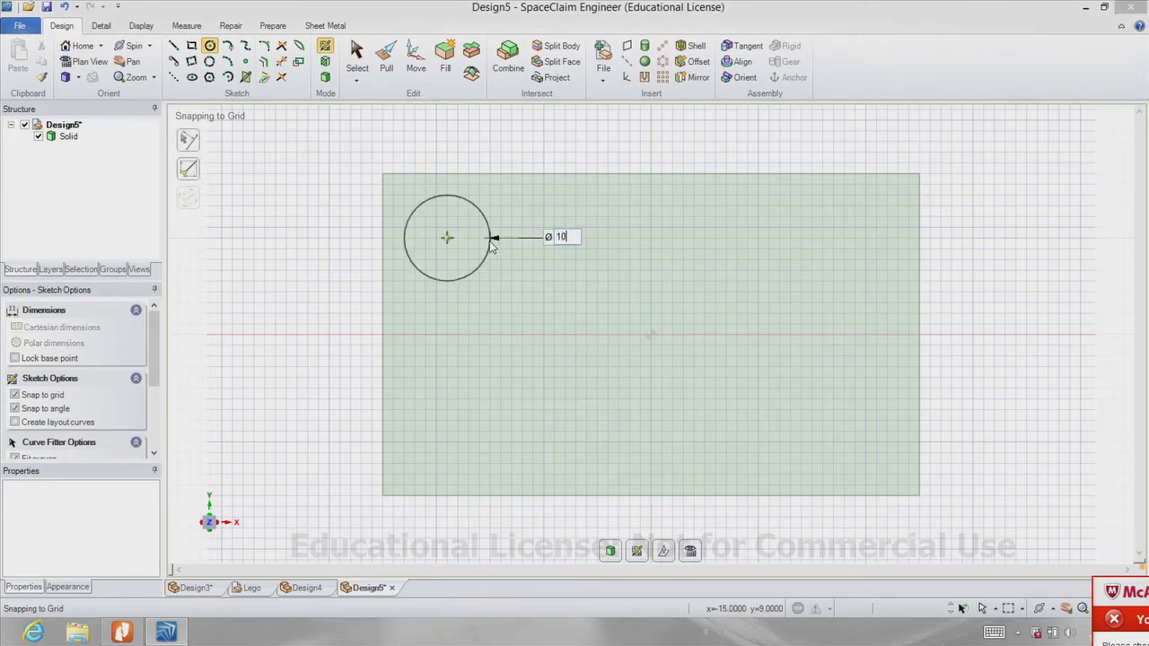
{"action": "key", "text": "Return"}
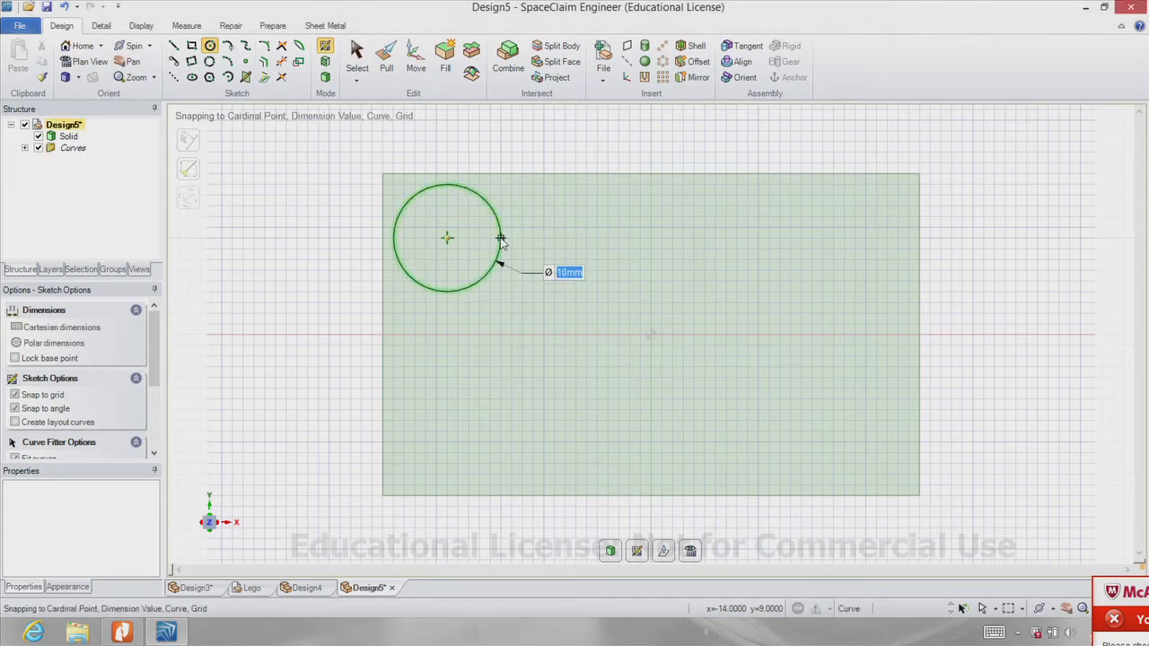
- Move the circle inward from the corner, 1 mm away from the long edge and about 1.14 mm from the short edge
{"action": "left_click", "coordinate": [415, 56]}
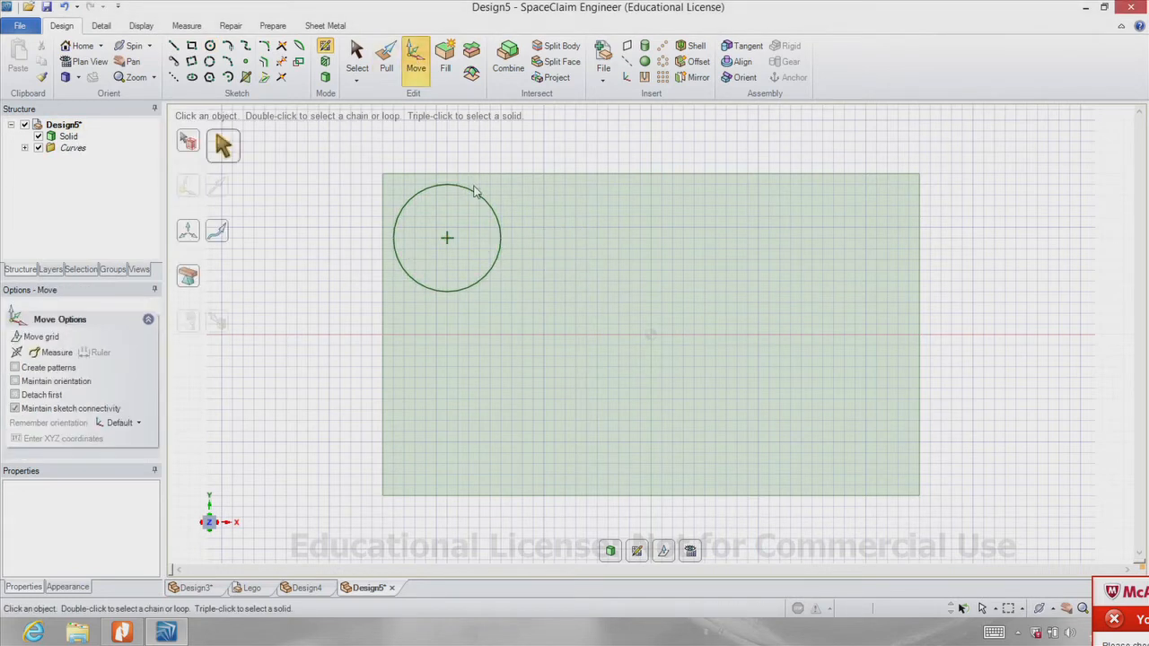
{"action": "left_click", "coordinate": [472, 199]}
{"action": "left_click_drag", "start_coordinate": [447, 187], "coordinate": [448, 194]}
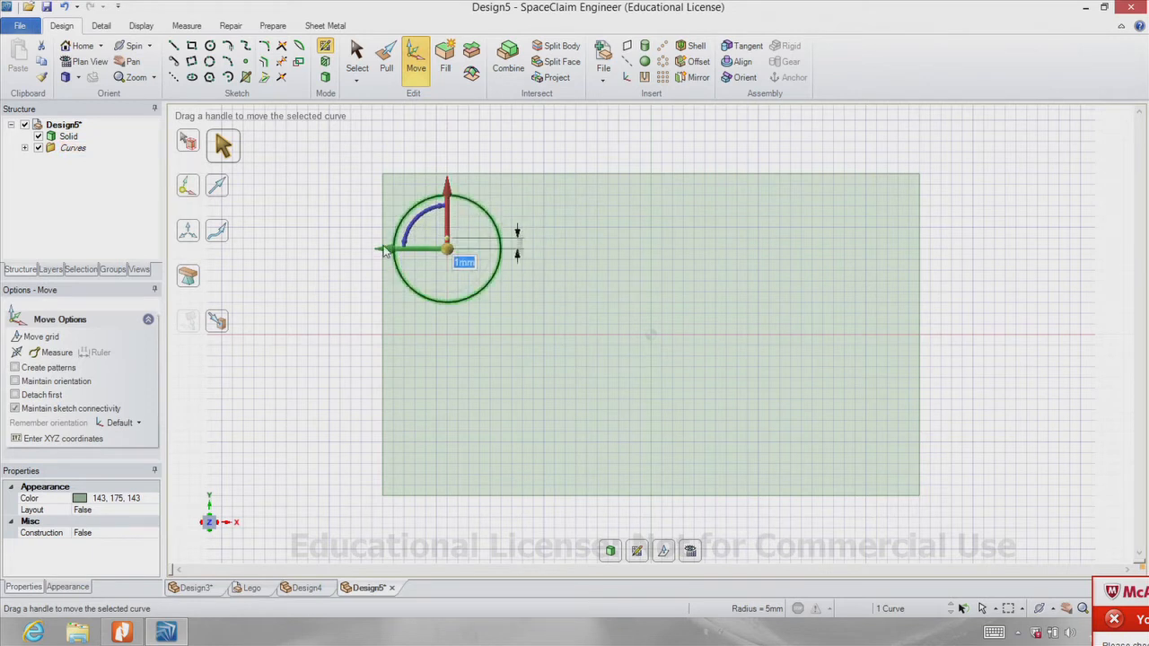
{"action": "left_click_drag", "start_coordinate": [390, 253], "coordinate": [396, 252]}
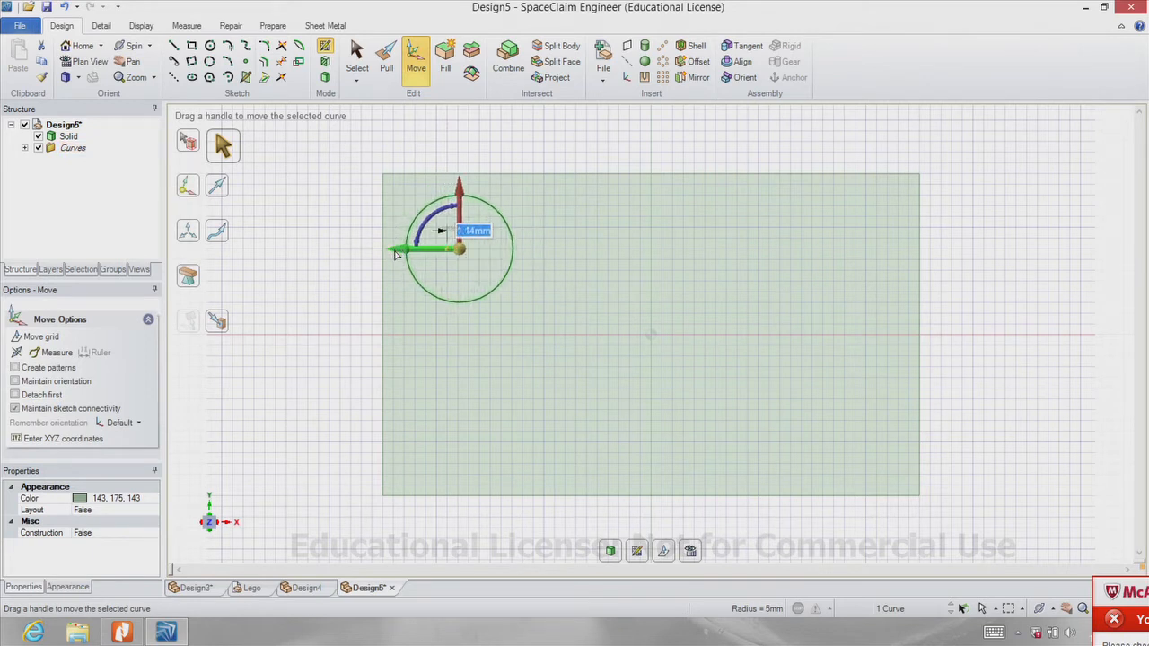
- Copy the circle twice along the block's long edge, to the middle and near the opposite corner, making an evenly spaced row
{"action": "key", "text": "ctrl"}
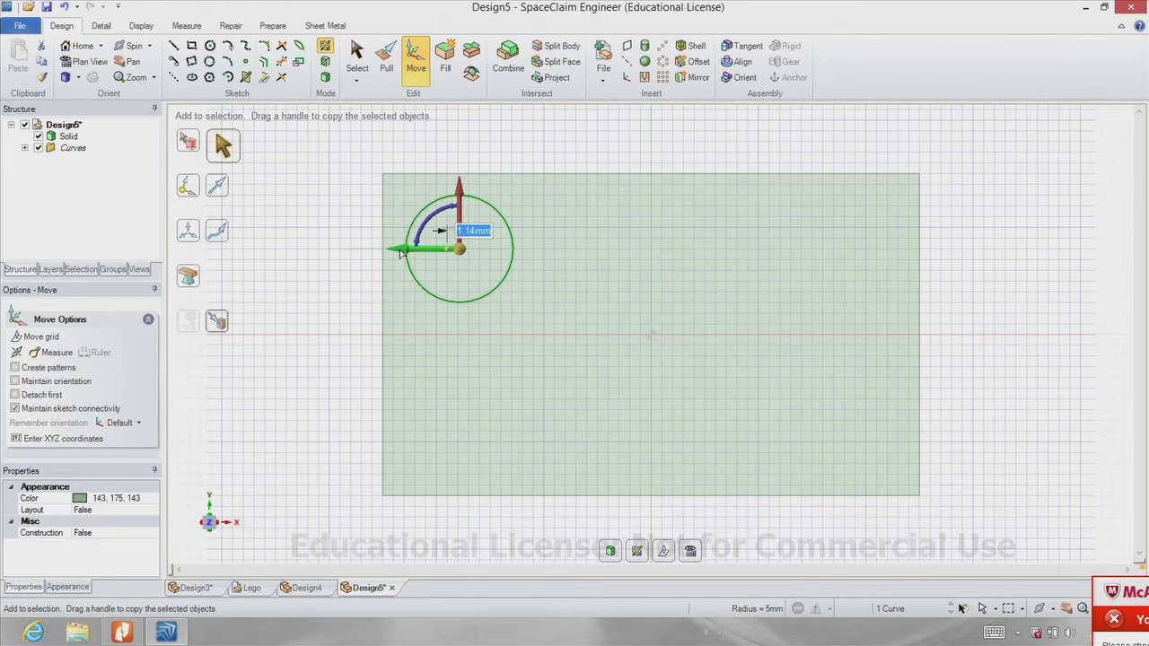
{"action": "left_click_drag", "start_coordinate": [408, 254], "coordinate": [593, 250], "text": "ctrl"}
{"action": "left_click_drag", "start_coordinate": [601, 249], "coordinate": [780, 263], "text": "ctrl"}
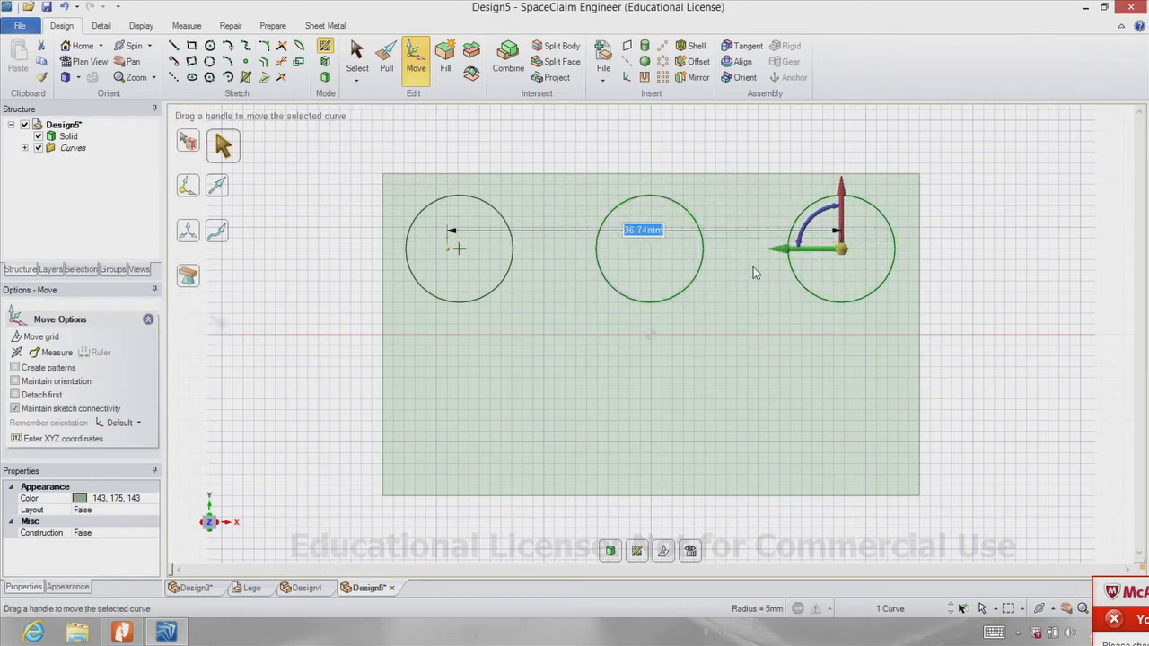
- Pull the three circular faces on the block's top up 5 mm together to form studs
{"action": "left_click", "coordinate": [68, 78]}
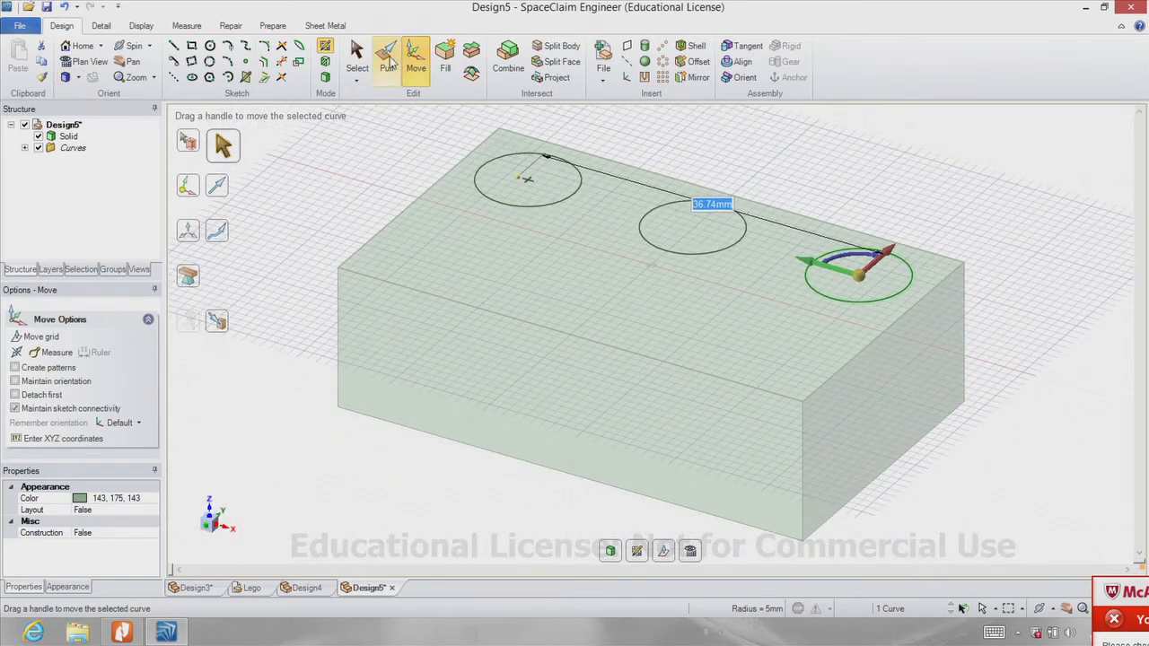
{"action": "left_click", "coordinate": [387, 61]}
{"action": "left_click", "coordinate": [548, 187]}
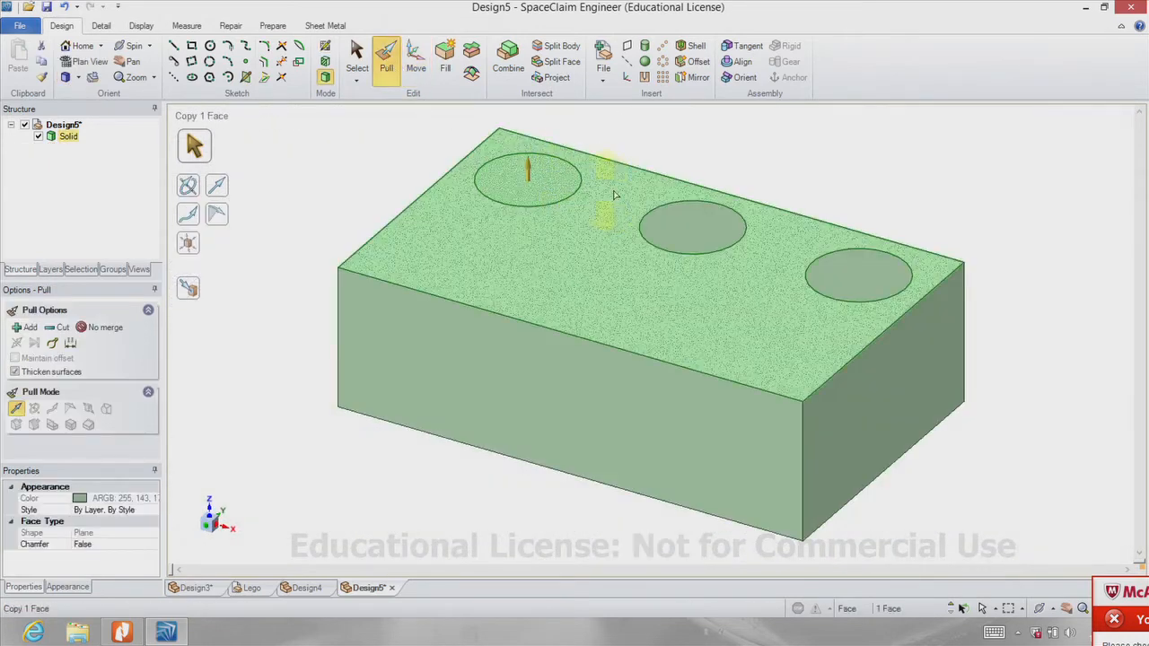
{"action": "left_click", "coordinate": [692, 226], "text": "ctrl"}
{"action": "left_click", "coordinate": [869, 260], "text": "ctrl"}
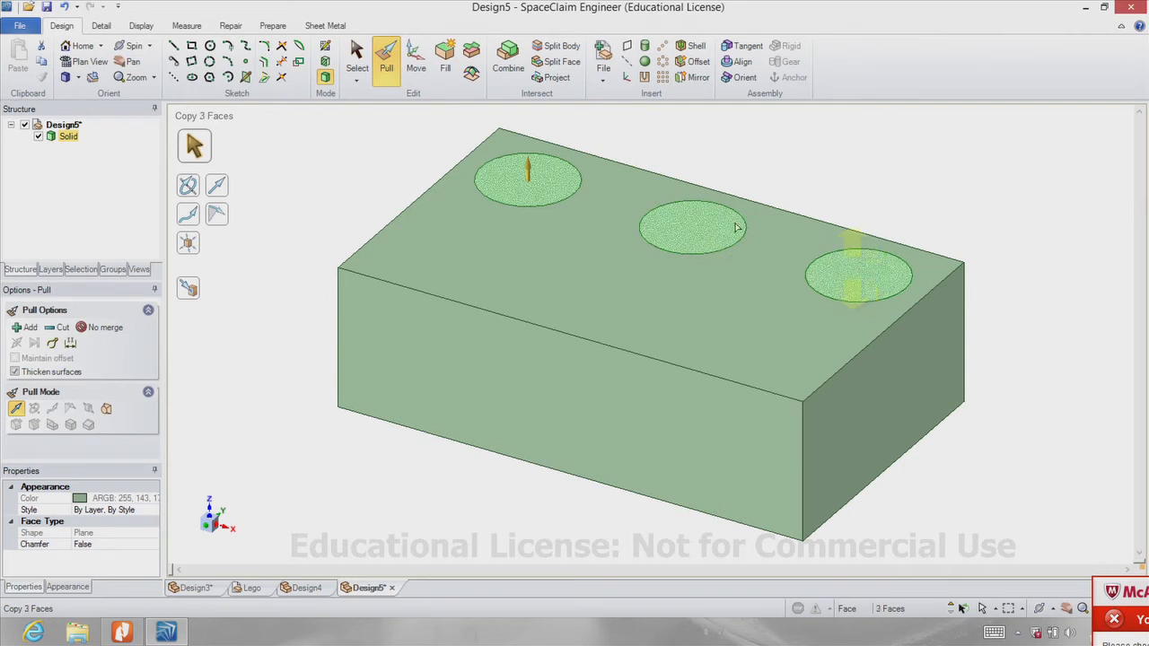
{"action": "left_click_drag", "start_coordinate": [529, 171], "coordinate": [533, 162]}
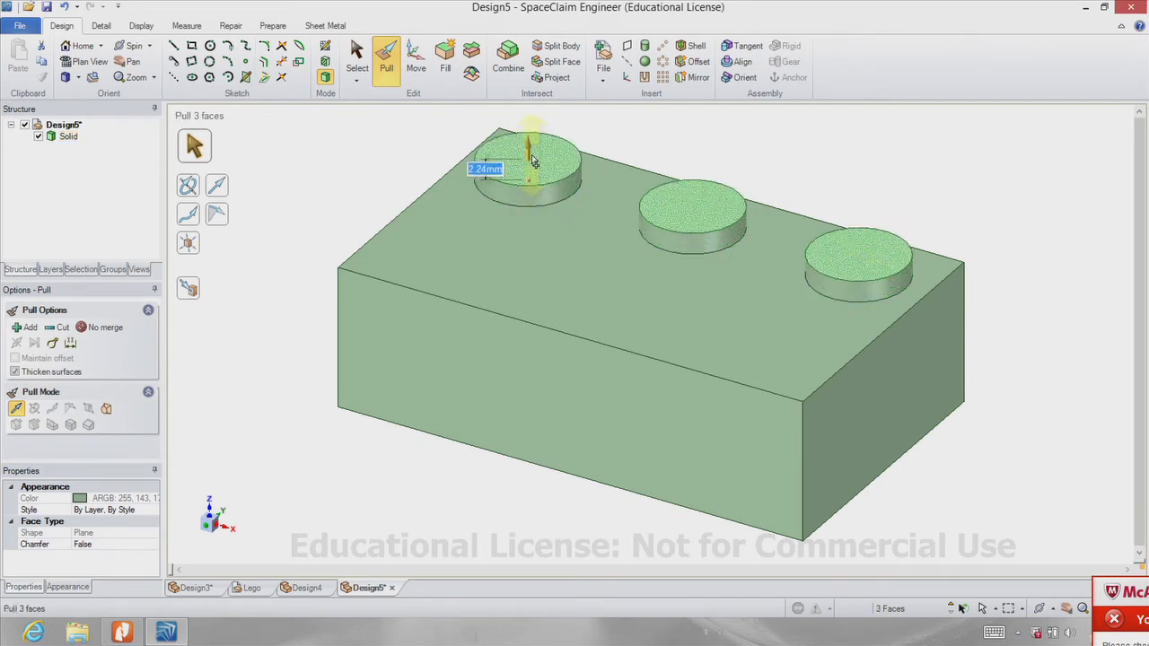
{"action": "type", "text": "5"}
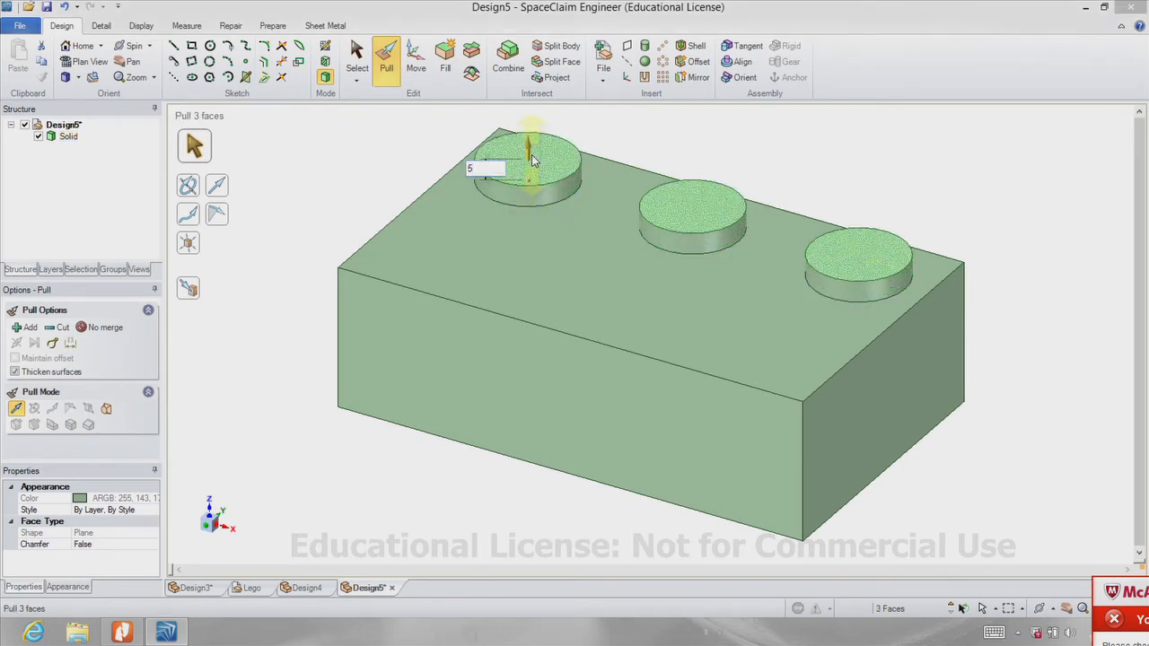
{"action": "key", "text": "Return"}
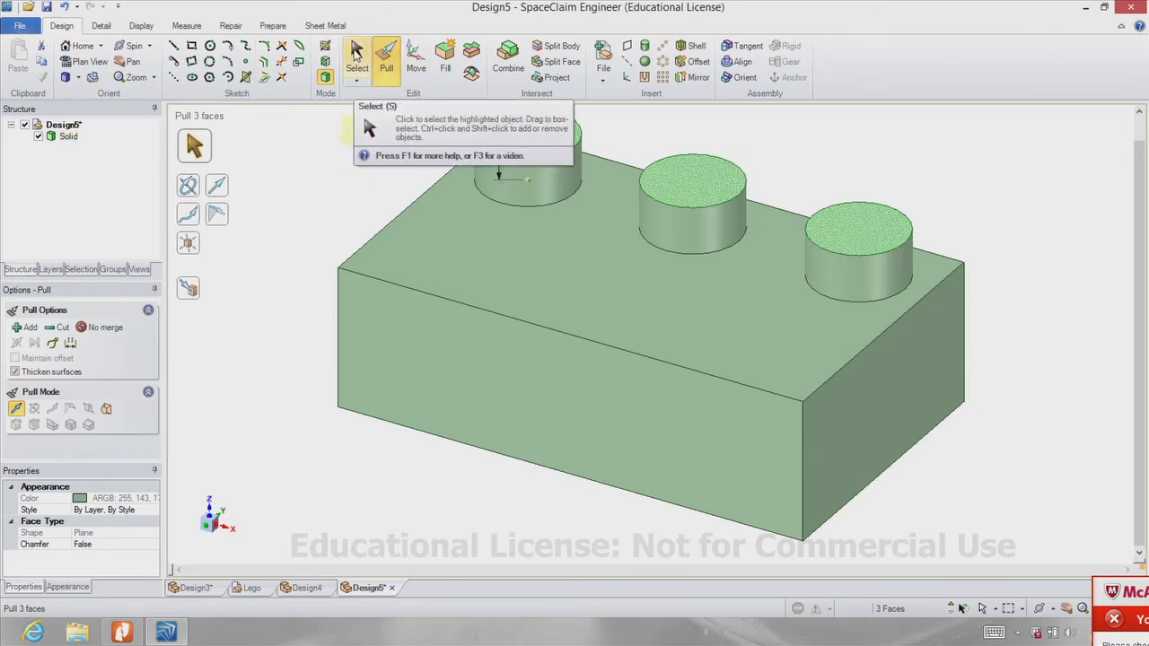
- Copy all faces of the three studs across the top toward the front long edge to form a second row, then restore the home view
{"action": "left_click", "coordinate": [357, 56]}
{"action": "left_click", "coordinate": [85, 62]}
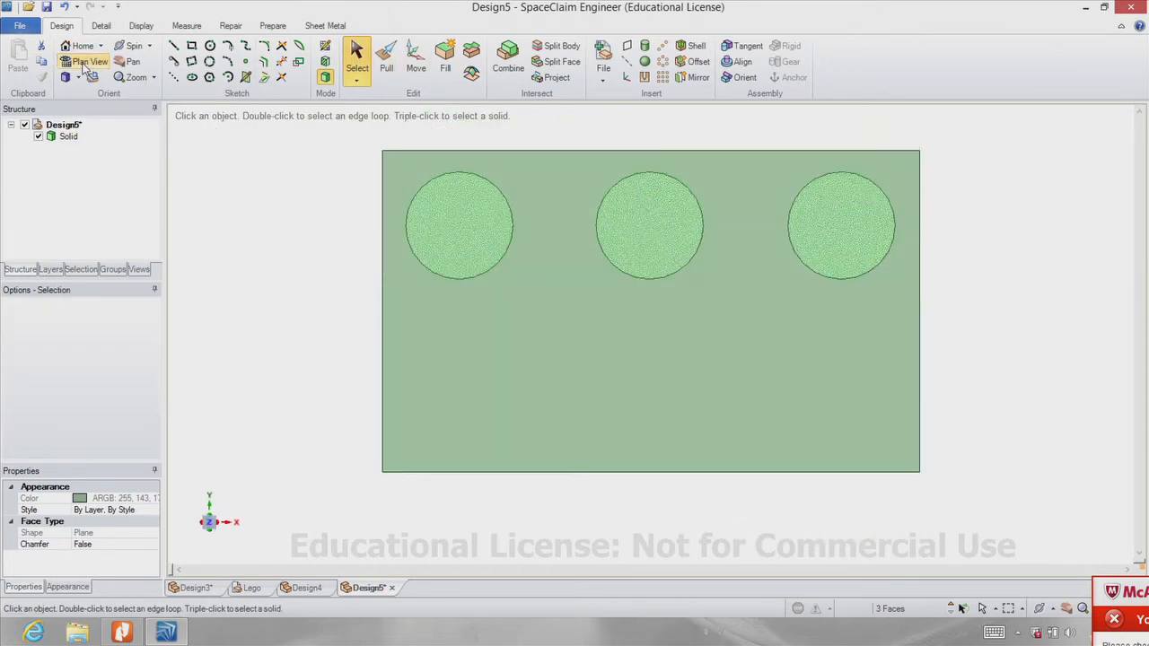
{"action": "left_click_drag", "start_coordinate": [356, 165], "coordinate": [942, 295]}
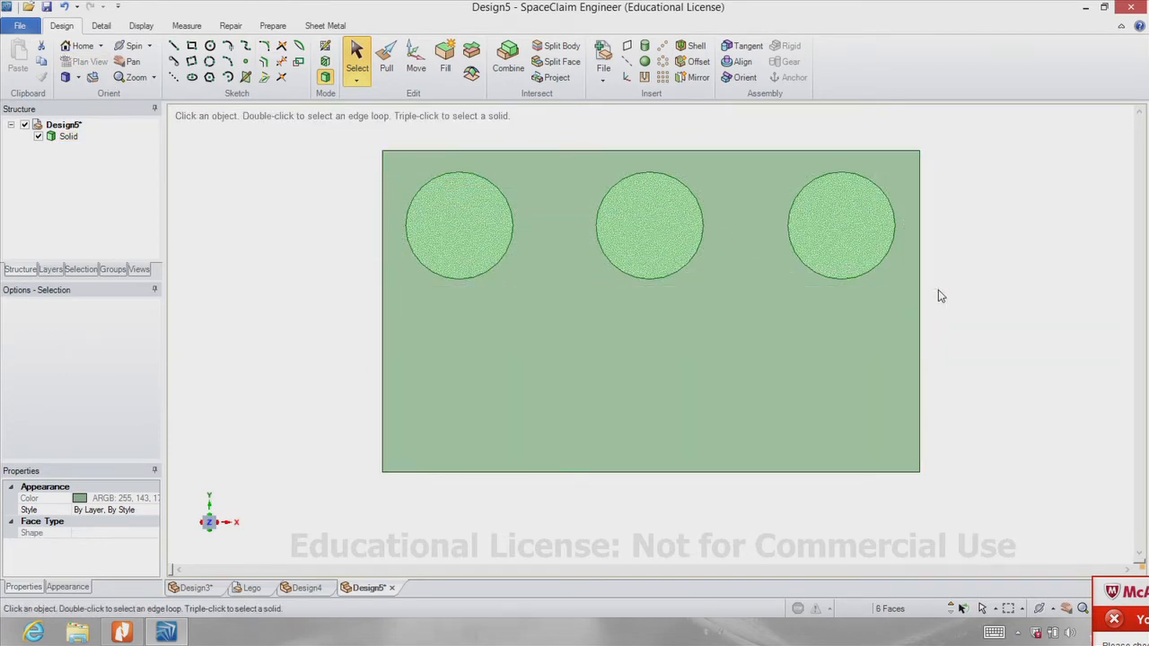
{"action": "middle_click_drag", "start_coordinate": [297, 279], "coordinate": [297, 172]}
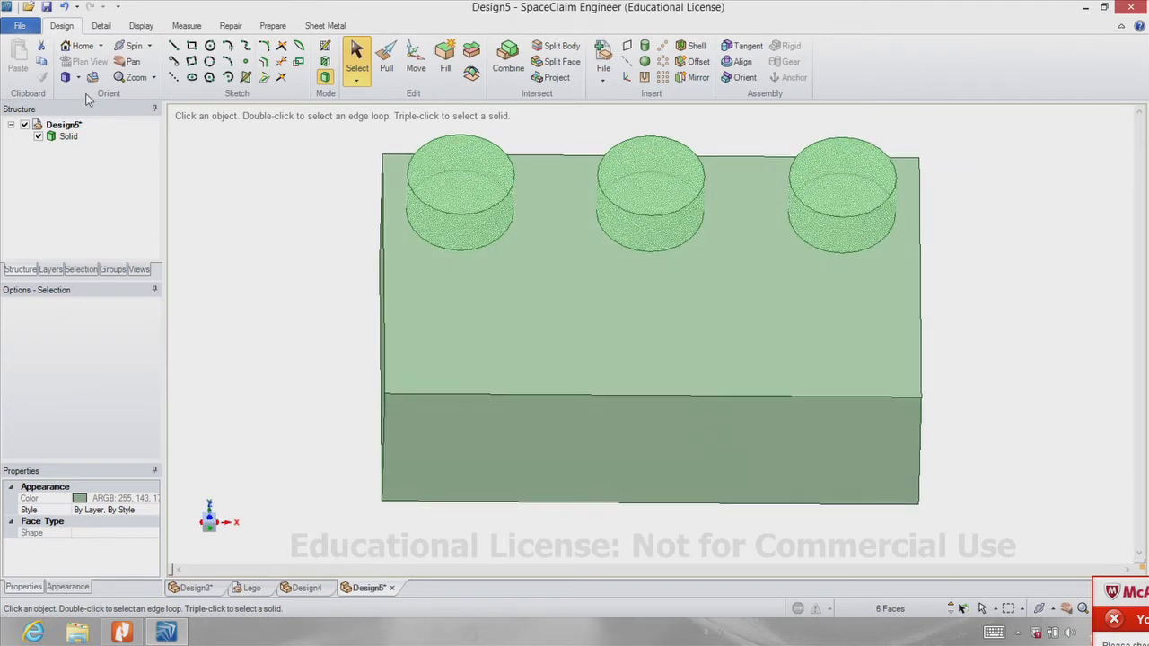
{"action": "left_click", "coordinate": [415, 56]}
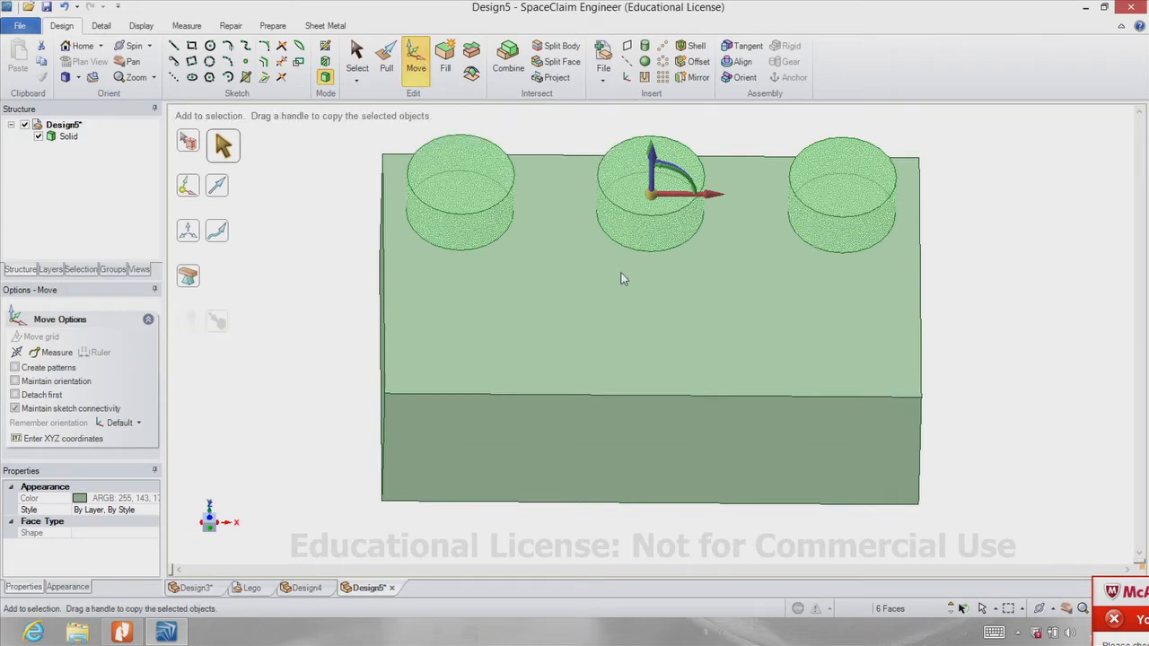
{"action": "middle_click_drag", "start_coordinate": [685, 340], "coordinate": [641, 364]}
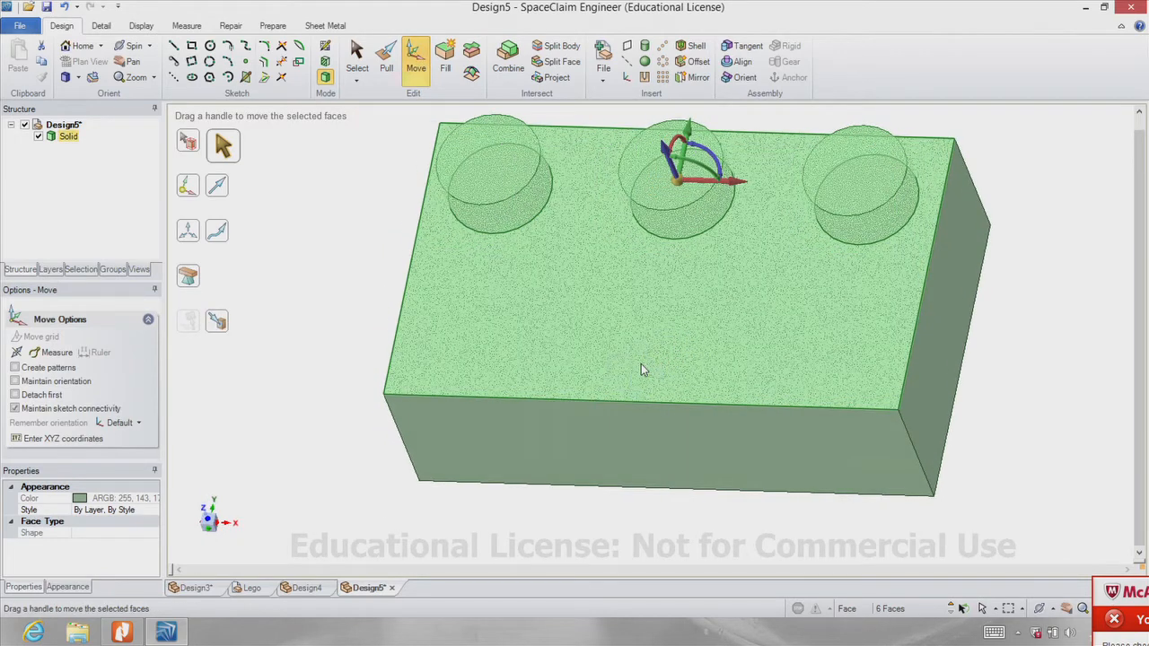
{"action": "key", "text": "ctrl"}
{"action": "left_click_drag", "start_coordinate": [688, 133], "coordinate": [684, 269], "text": "ctrl"}
{"action": "left_click", "coordinate": [318, 251]}
{"action": "middle_click_drag", "start_coordinate": [318, 251], "coordinate": [355, 231]}
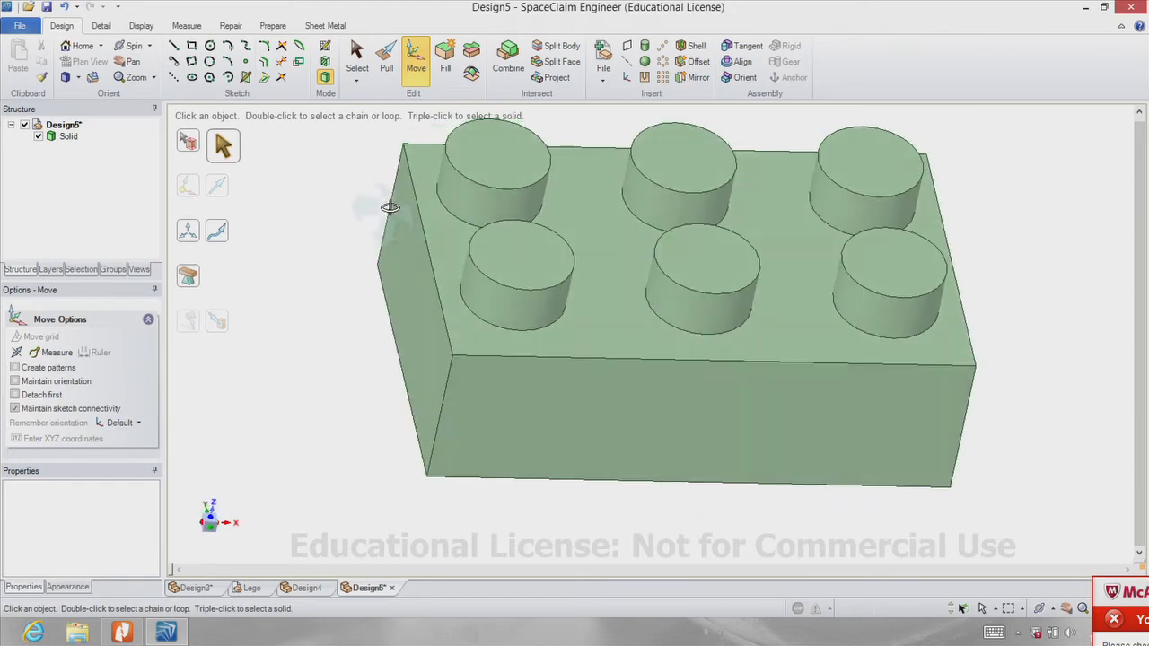
{"action": "left_click", "coordinate": [75, 50]}
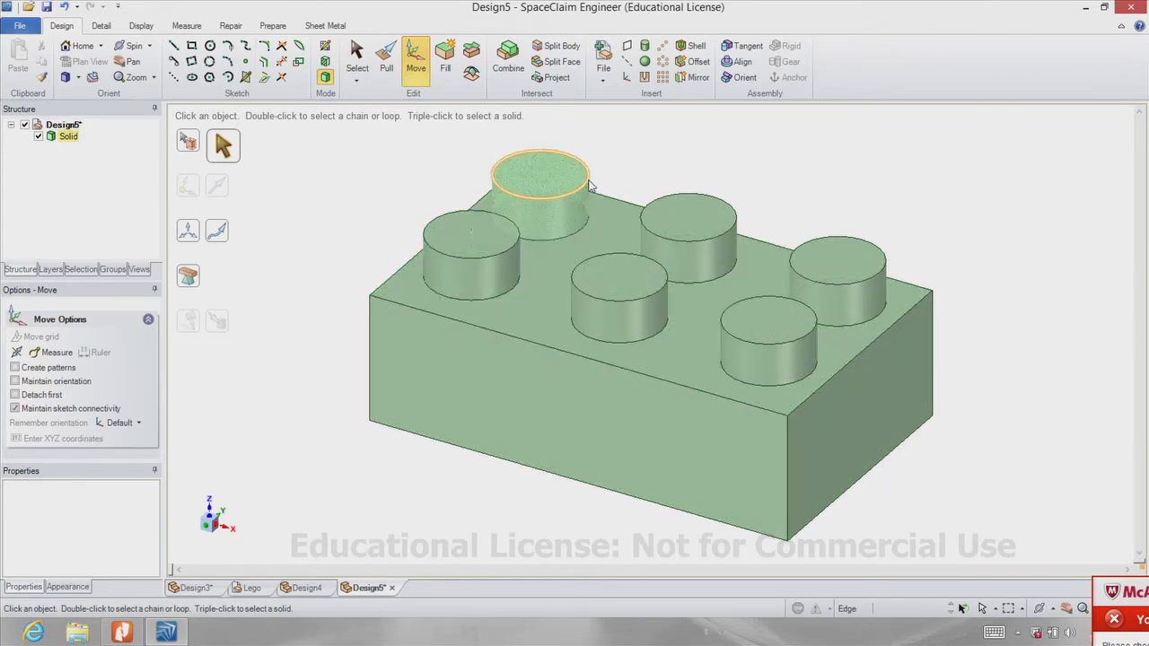
- Activate Pull and check how it acts on the front corner stud's side face, axis and top face, and on the block's front long top edge
{"action": "left_click", "coordinate": [386, 58]}
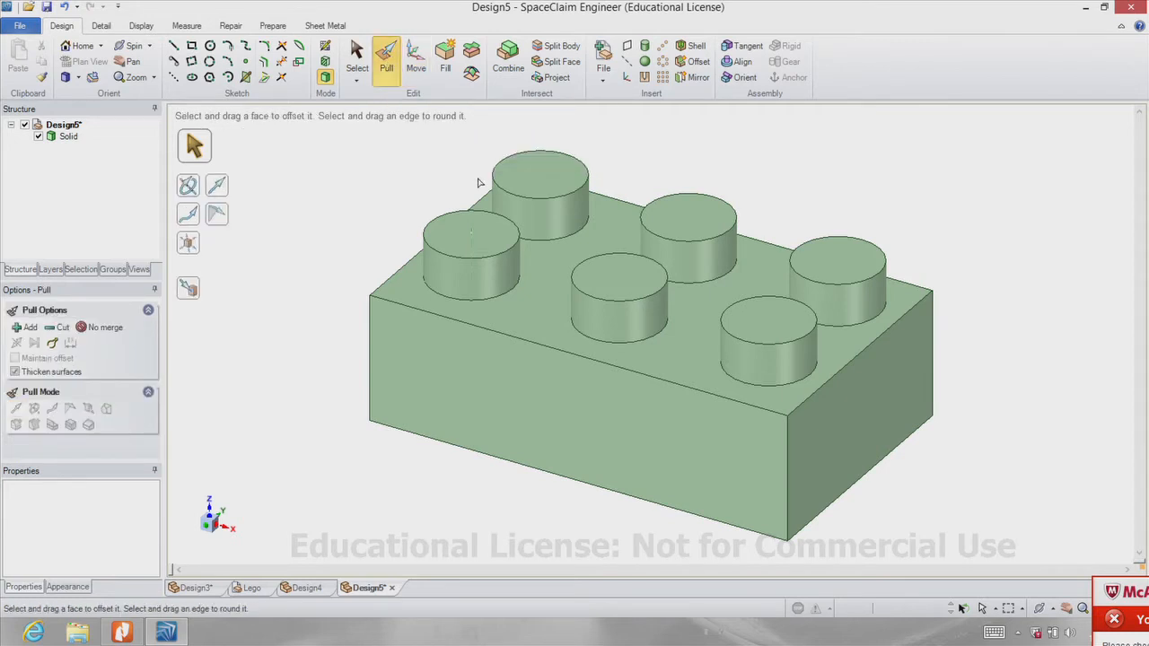
{"action": "left_click", "coordinate": [478, 255]}
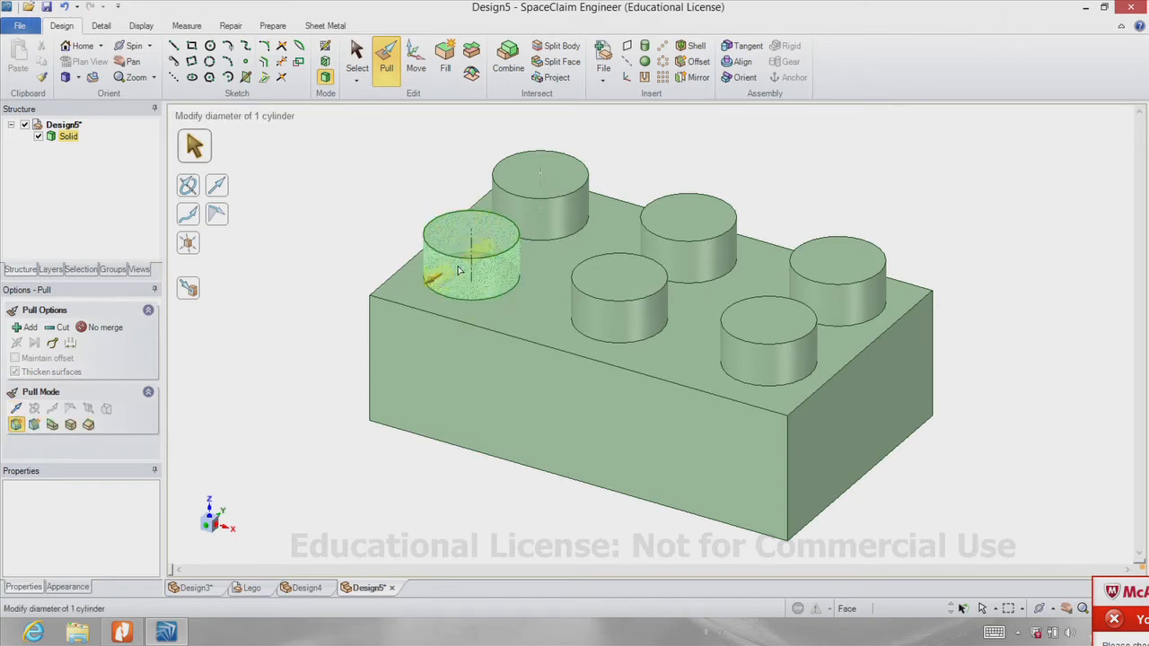
{"action": "left_click", "coordinate": [410, 282]}
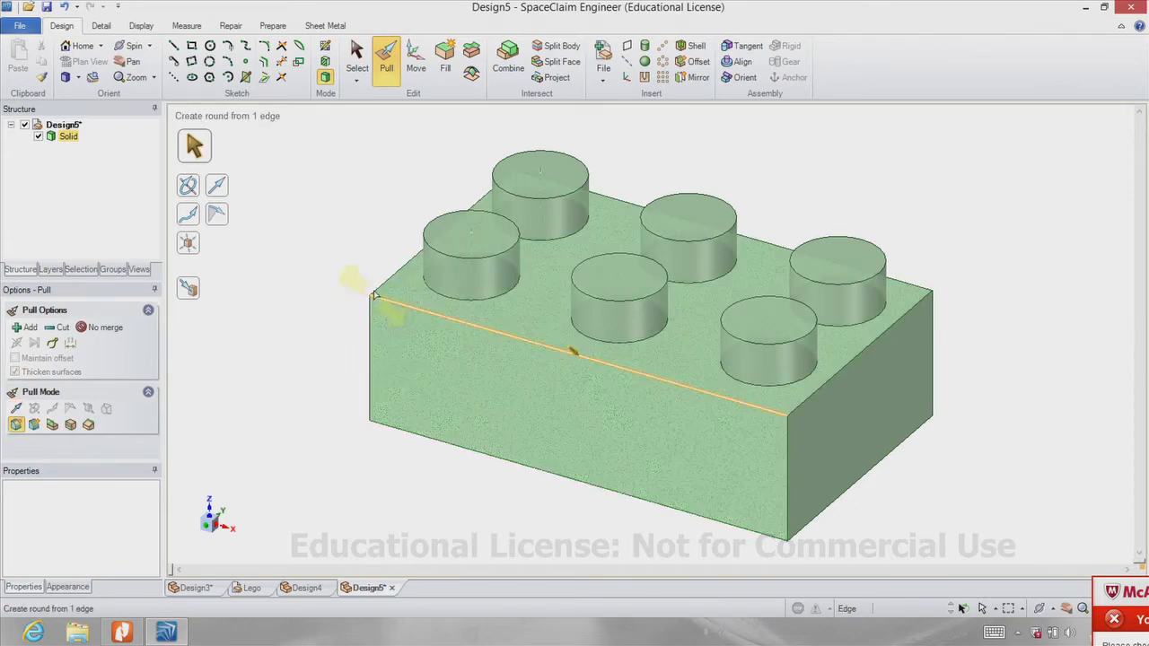
{"action": "left_click", "coordinate": [384, 293]}
{"action": "left_click", "coordinate": [429, 280]}
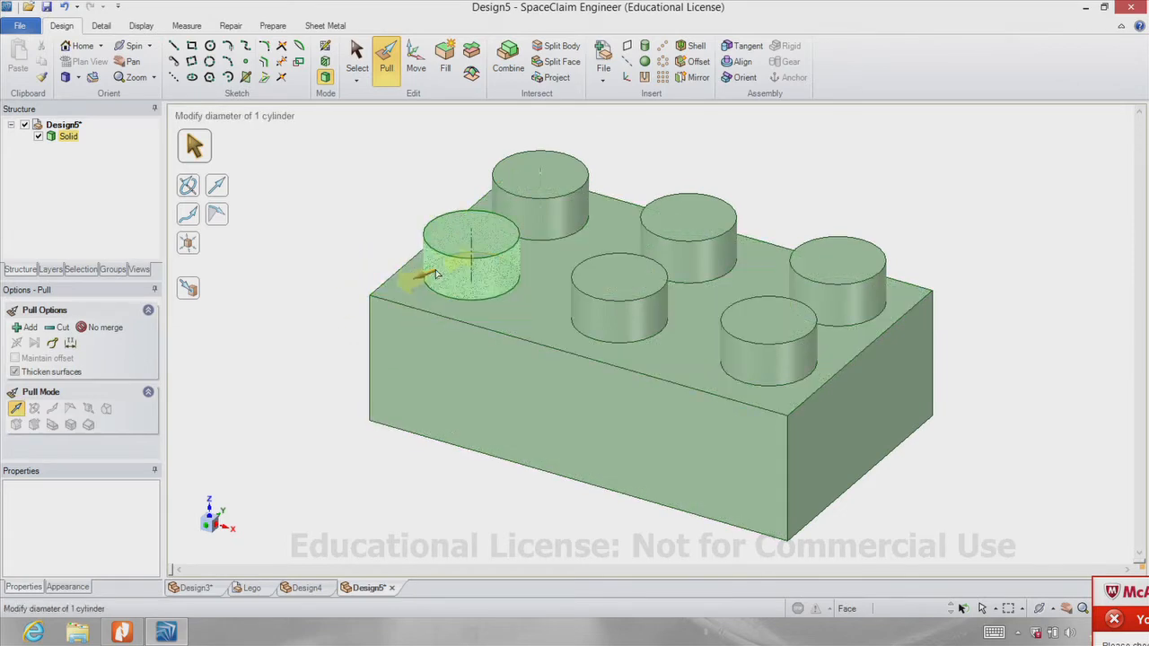
{"action": "left_click", "coordinate": [474, 231]}
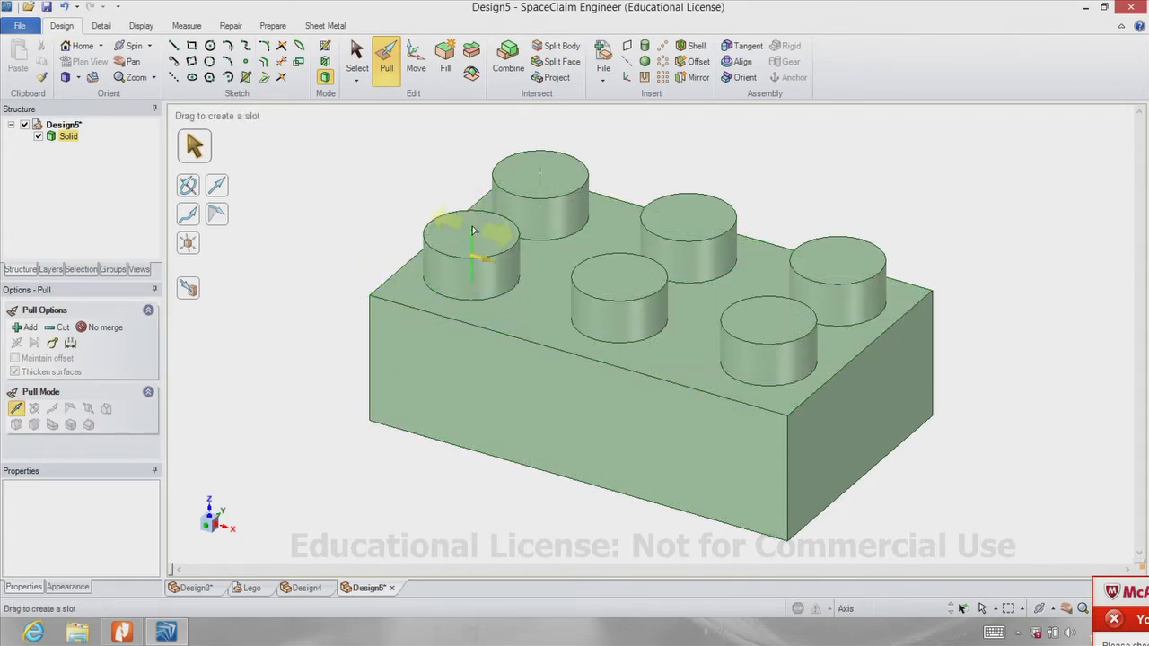
{"action": "left_click", "coordinate": [472, 230]}
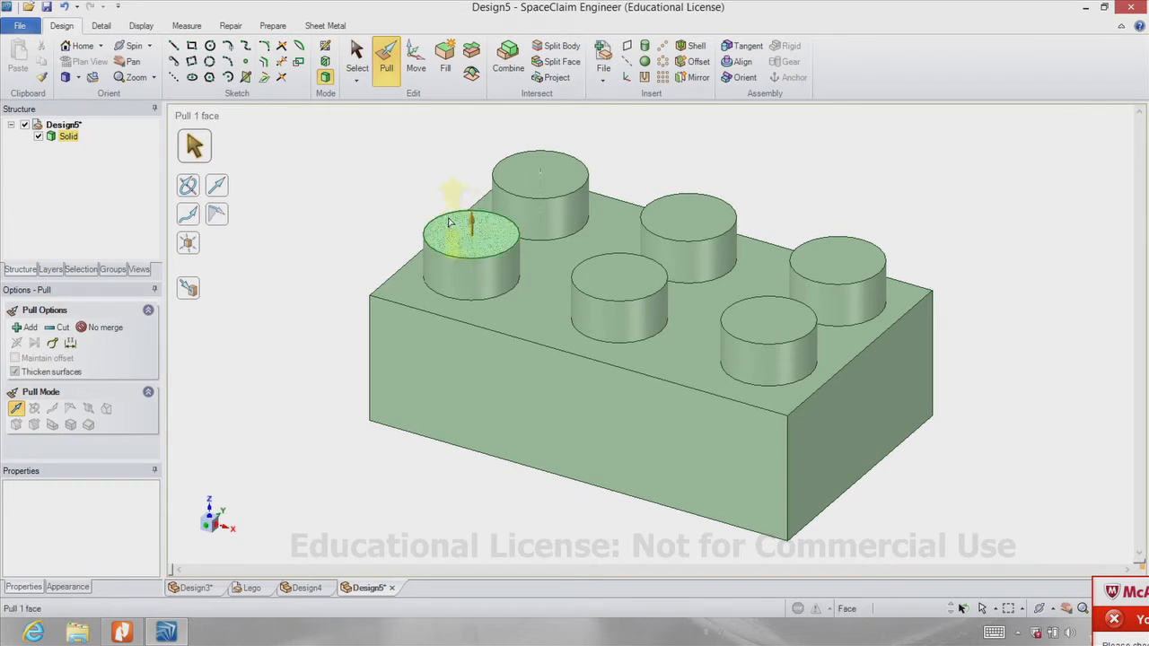
- Round the top edge of the front corner stud with a radius of about 0.63 mm
{"action": "left_click", "coordinate": [447, 218]}
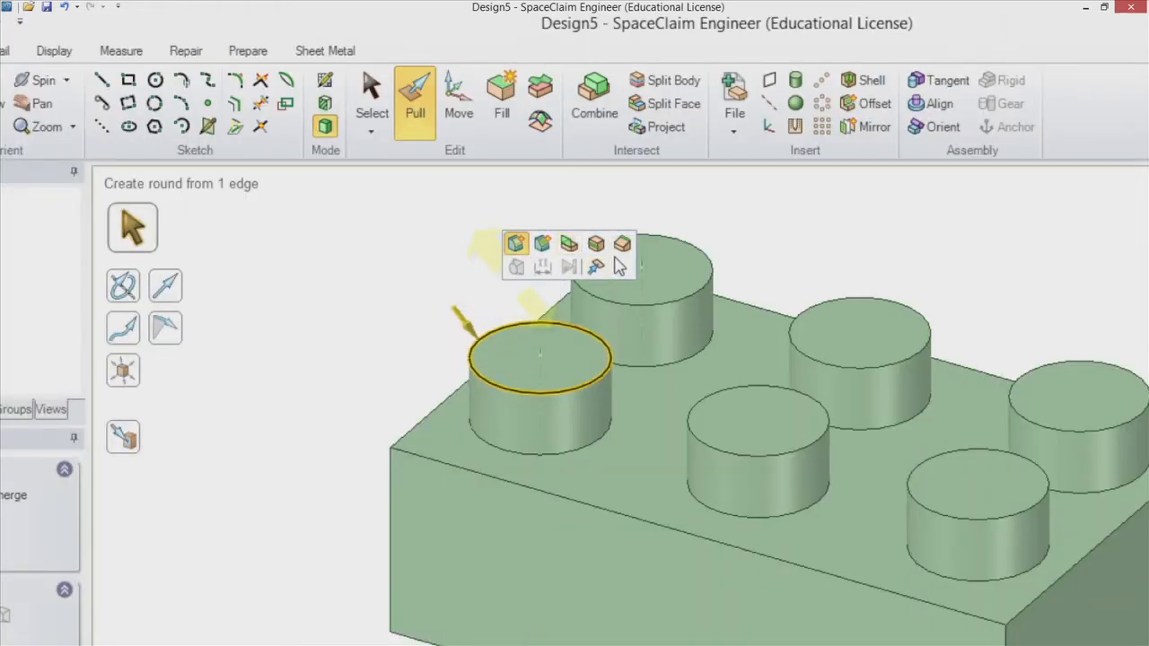
{"action": "left_click", "coordinate": [516, 251]}
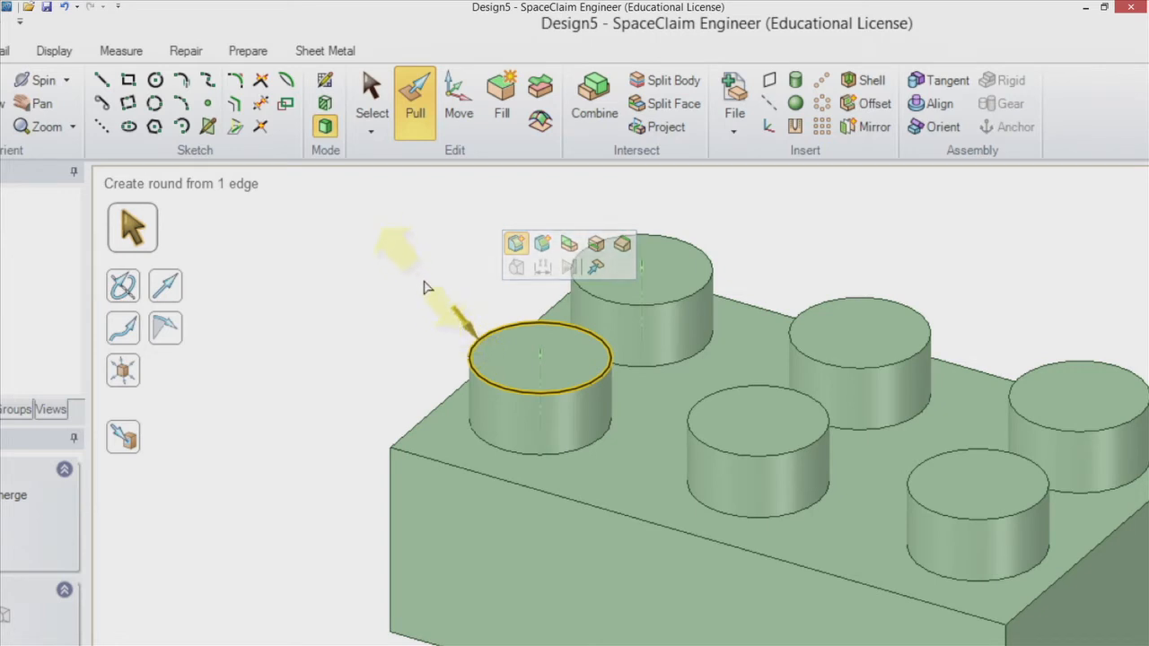
{"action": "left_click_drag", "start_coordinate": [459, 324], "coordinate": [474, 344]}
{"action": "middle_click_drag", "start_coordinate": [473, 339], "coordinate": [486, 488], "text": "ctrl"}
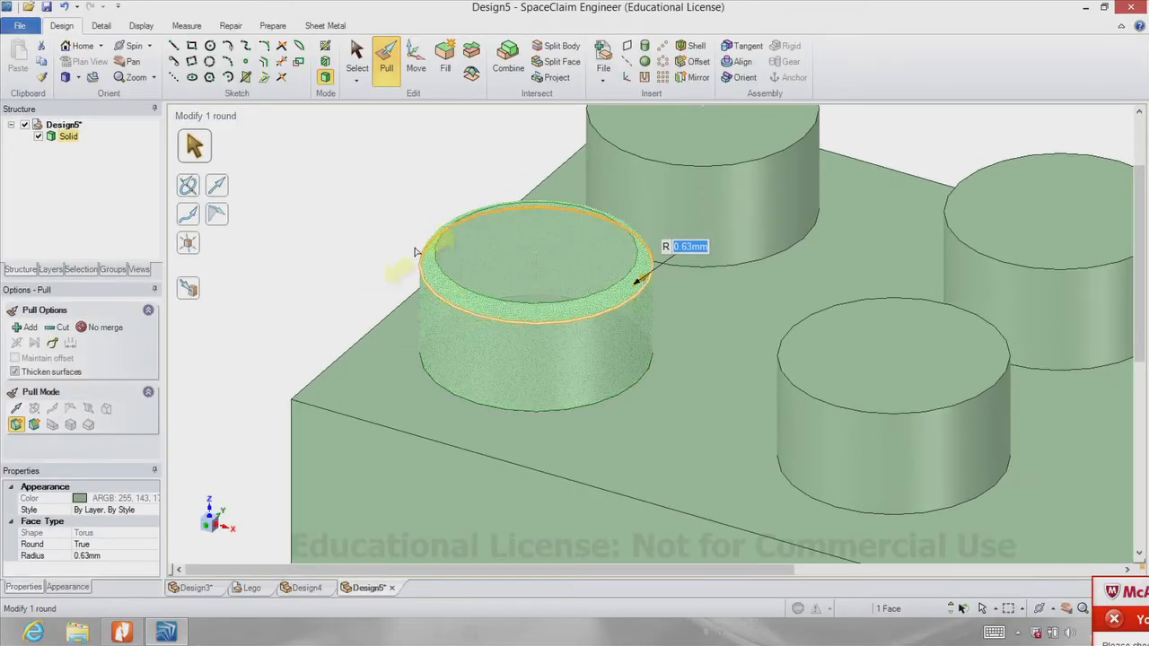
{"action": "left_click", "coordinate": [390, 226]}
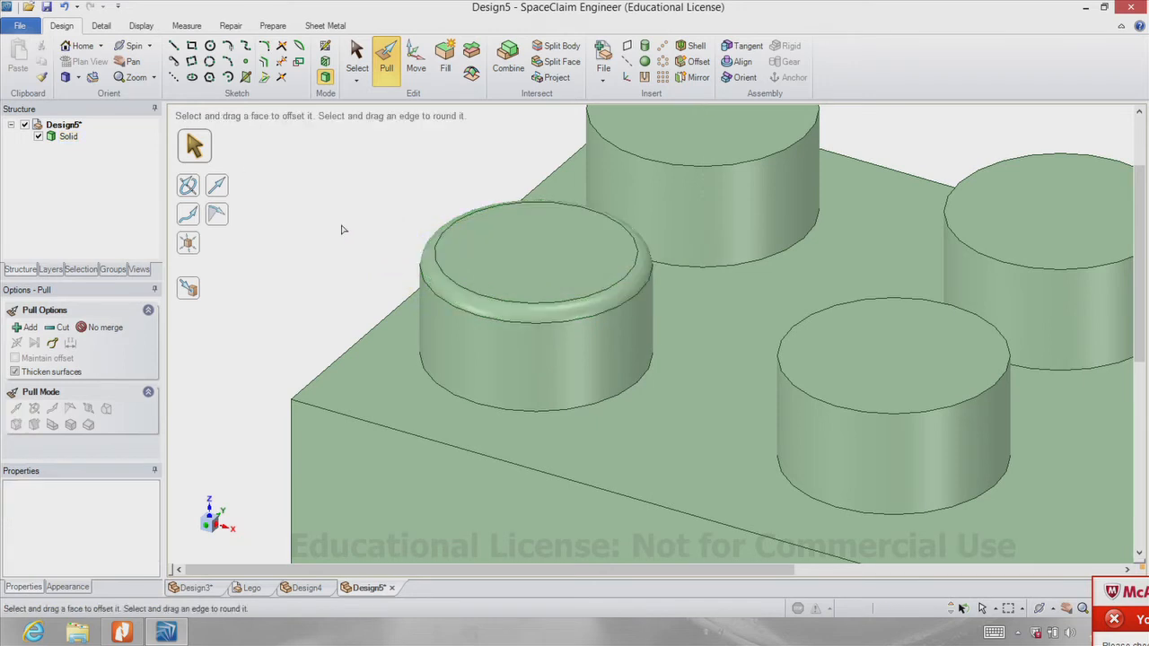
- Round the top edge of the front row's middle stud by about 0.45 mm, and undo the rounds on both studs
{"action": "left_click", "coordinate": [781, 374]}
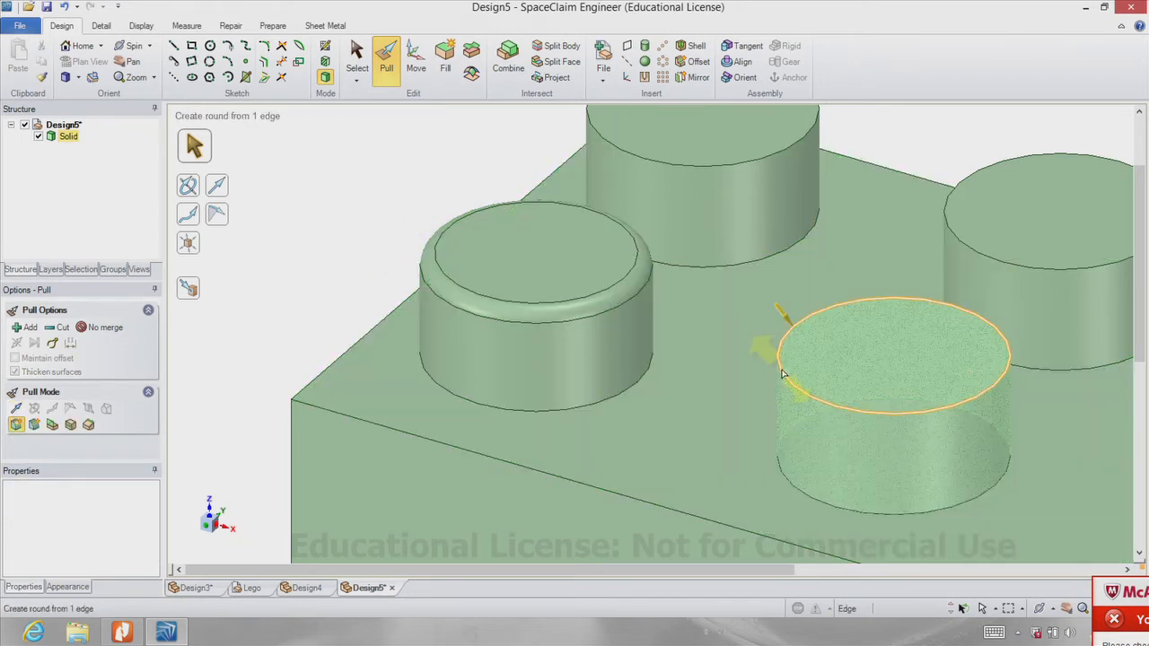
{"action": "left_click", "coordinate": [782, 375]}
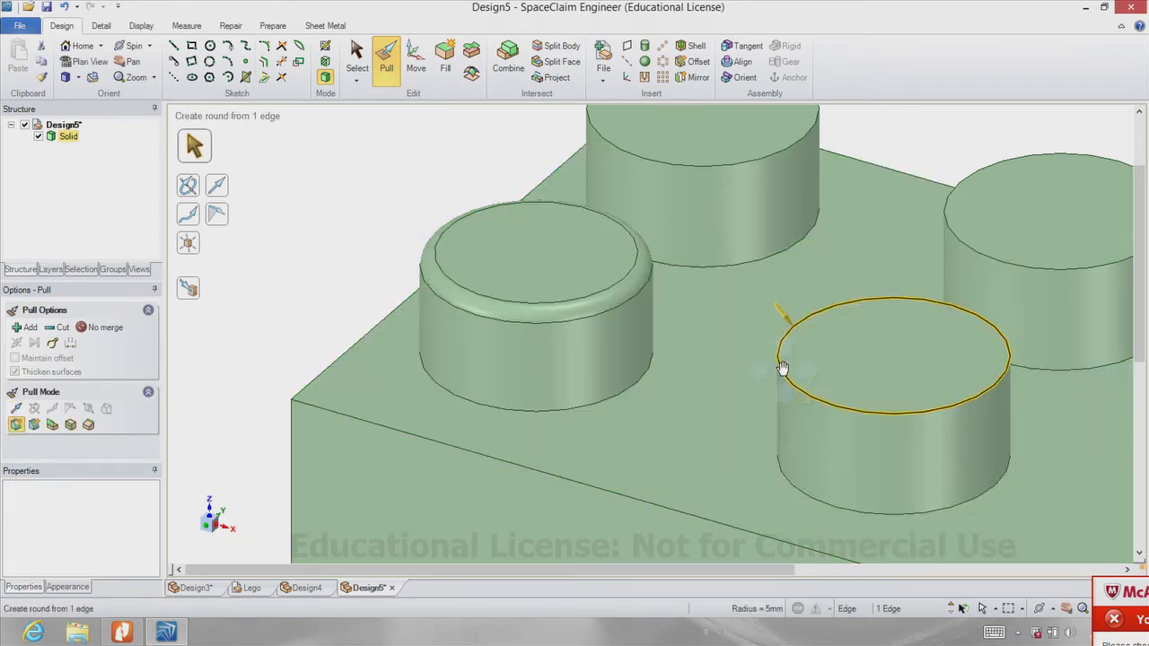
{"action": "middle_click_drag", "start_coordinate": [783, 368], "coordinate": [572, 284], "text": "ctrl"}
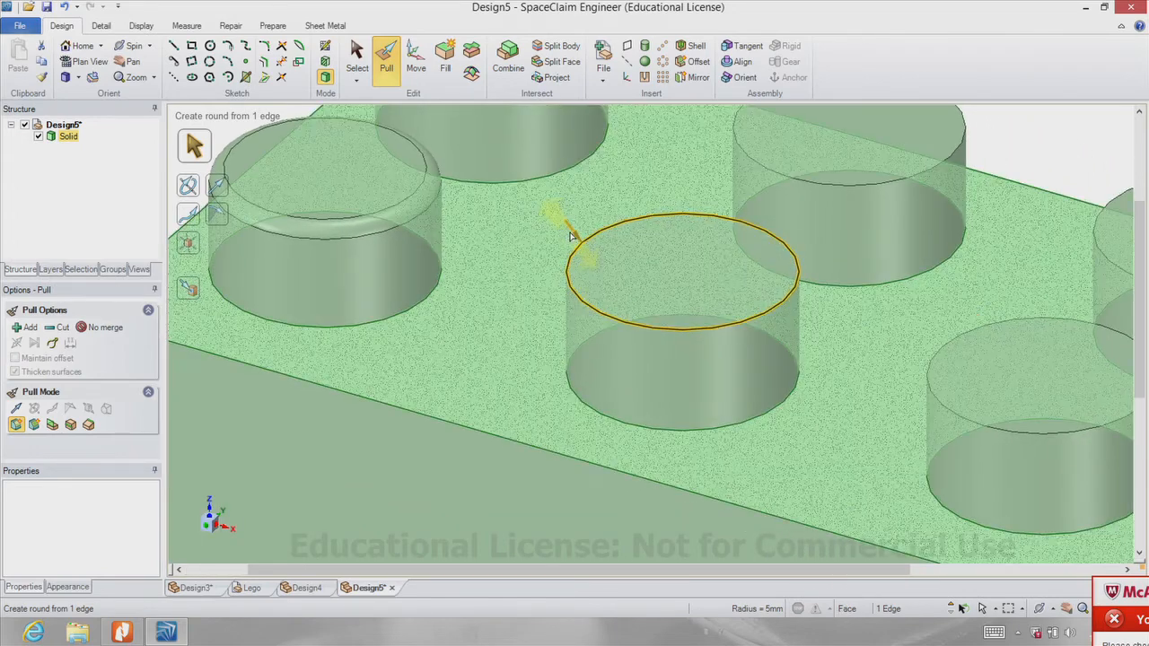
{"action": "left_click_drag", "start_coordinate": [571, 231], "coordinate": [590, 258]}
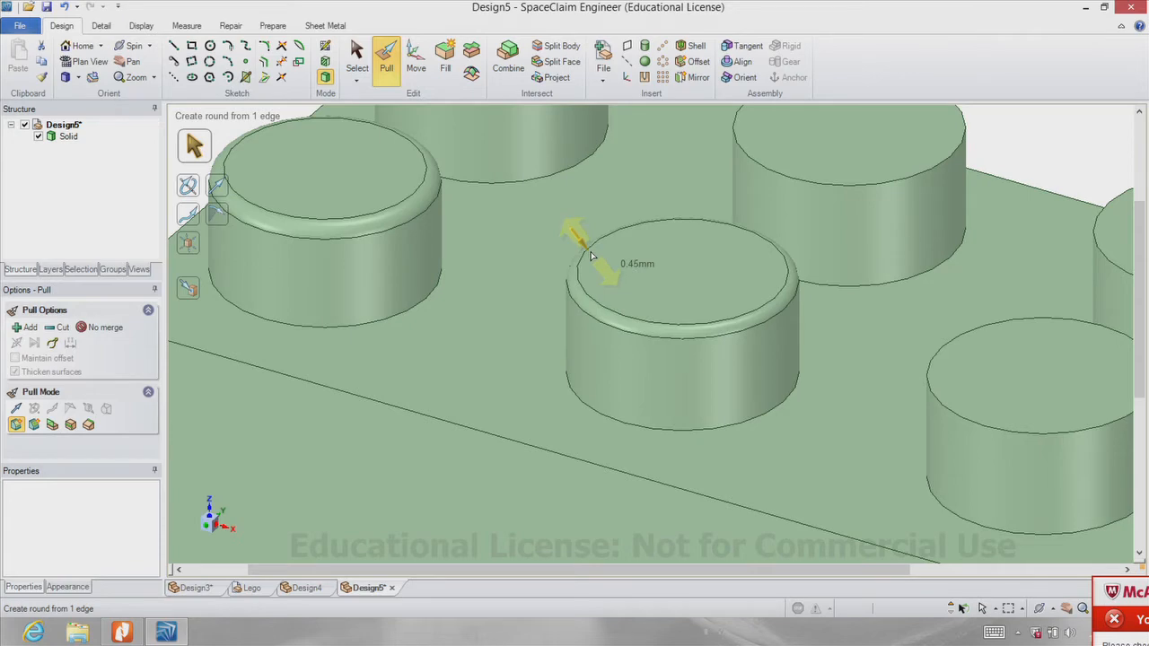
{"action": "left_click", "coordinate": [591, 258]}
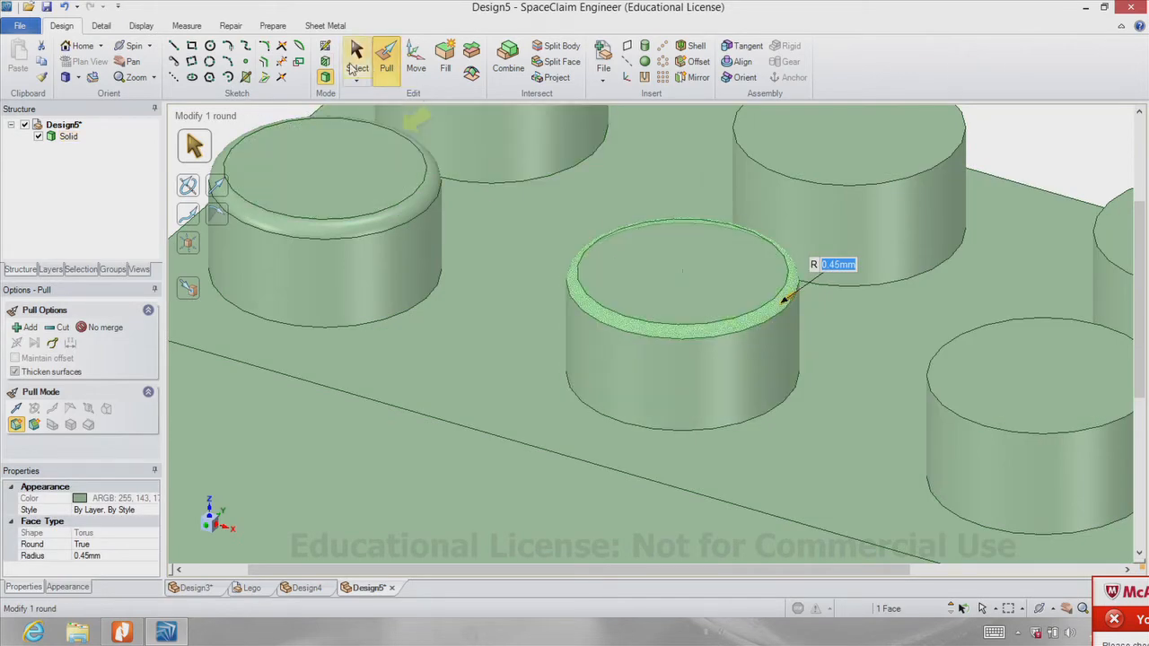
{"action": "left_click", "coordinate": [65, 6]}
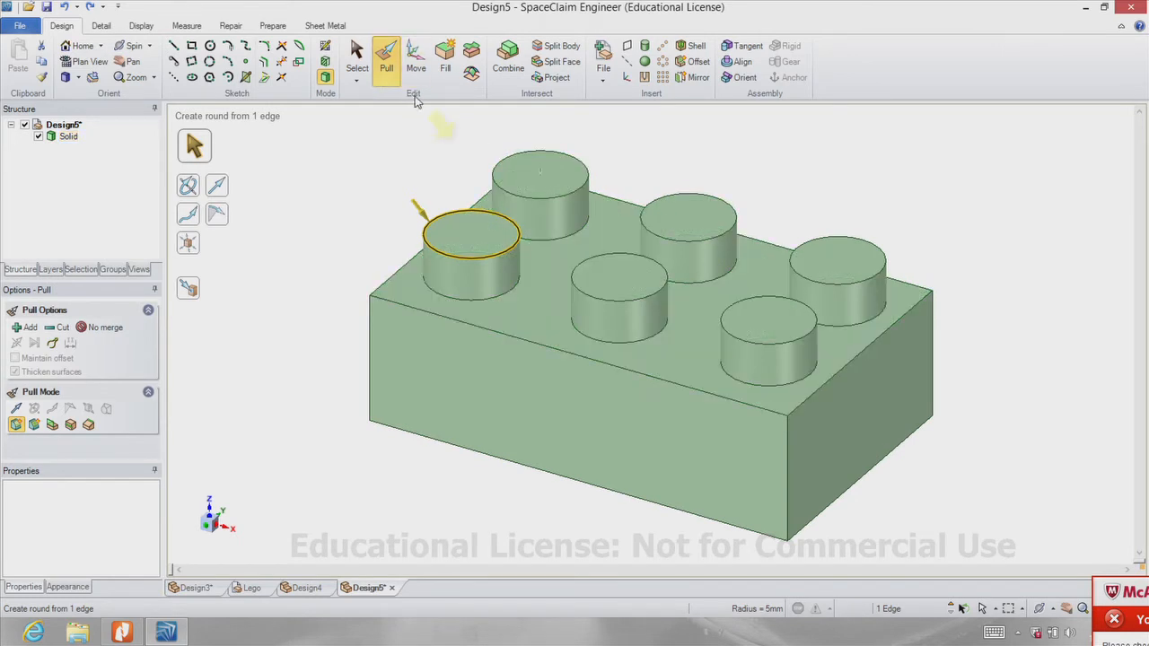
{"action": "left_click", "coordinate": [525, 191], "text": "ctrl"}
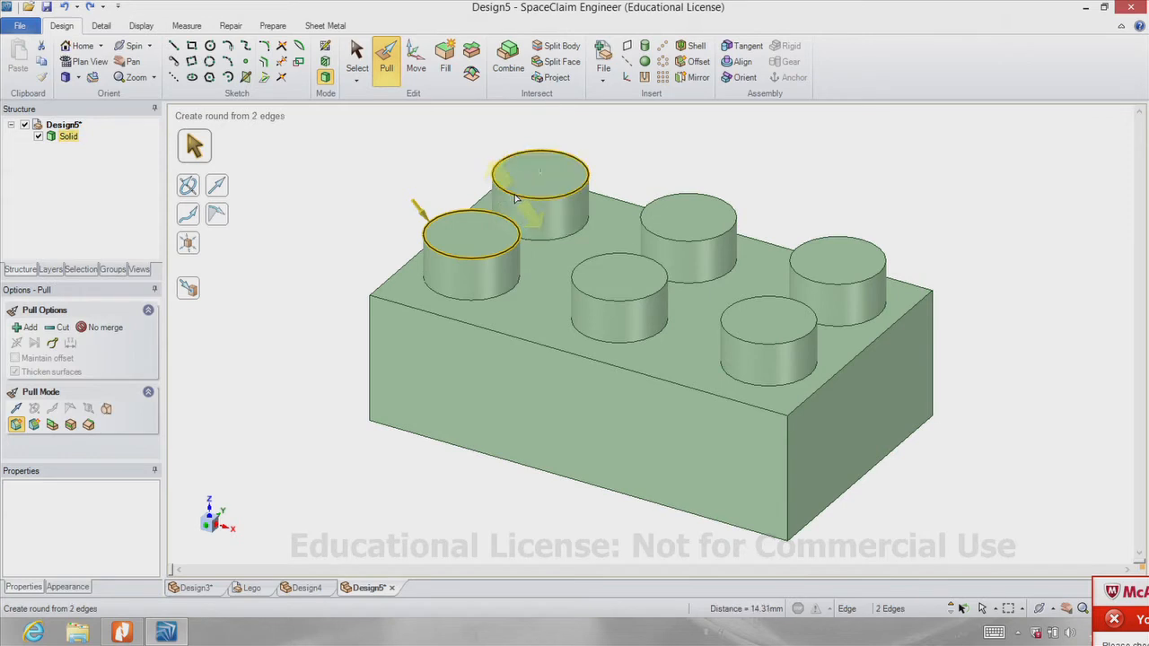
{"action": "left_click", "coordinate": [688, 215], "text": "ctrl"}
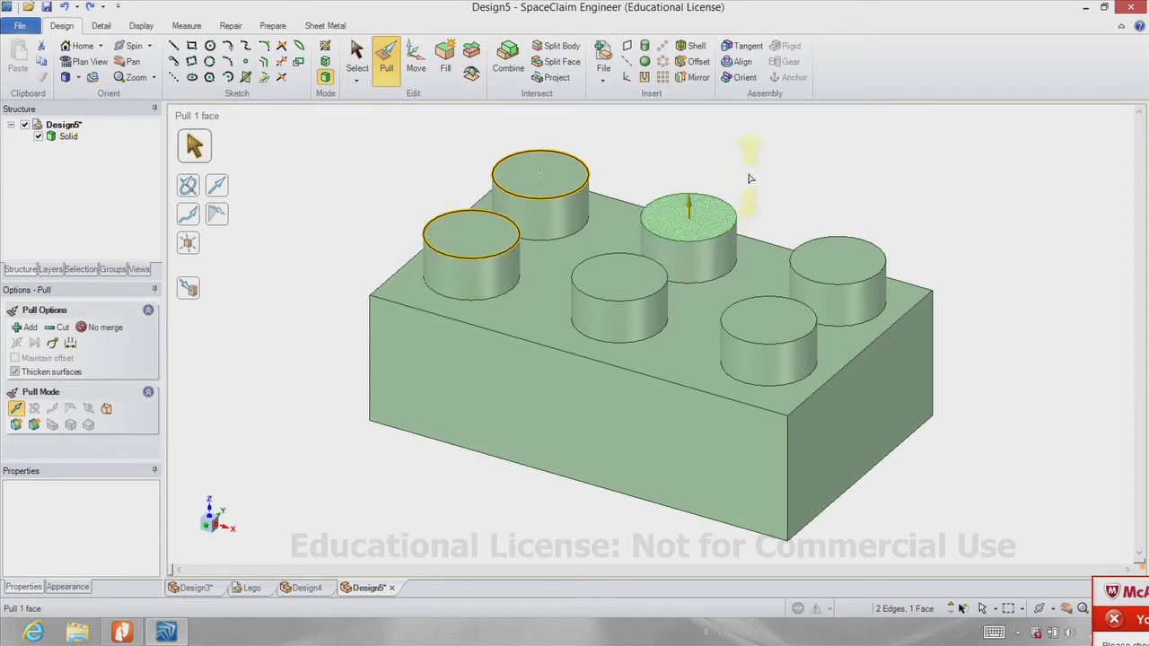
{"action": "left_click", "coordinate": [751, 179]}
- Round the top edges of all six studs together with a 1 mm radius
{"action": "left_click", "coordinate": [446, 213]}
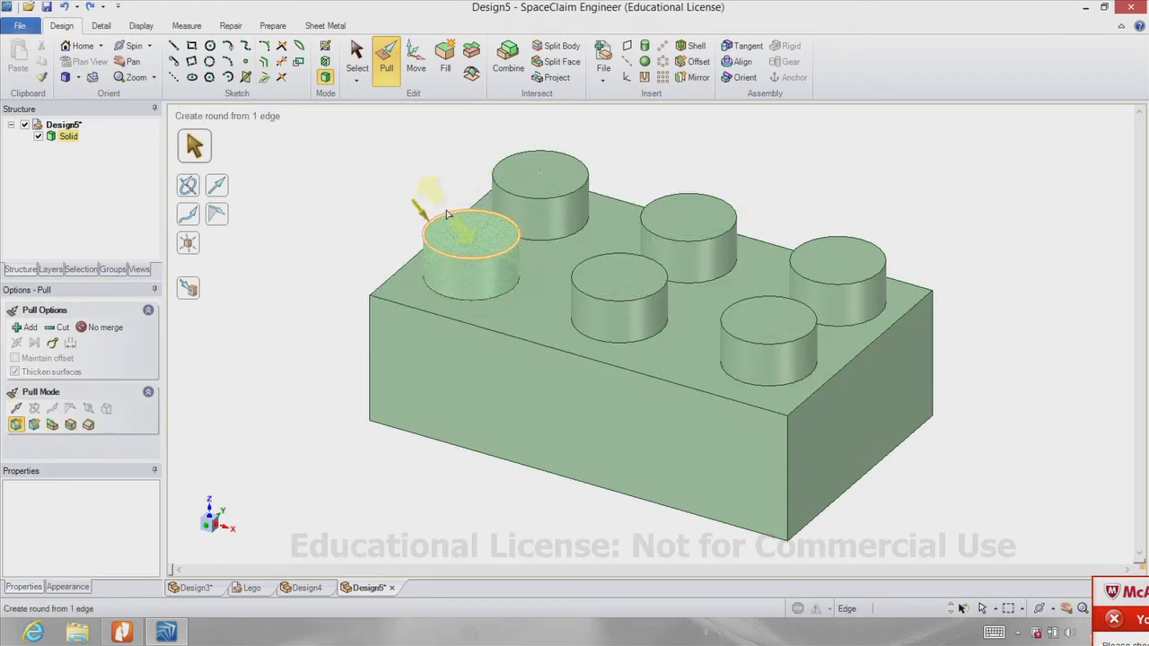
{"action": "left_click", "coordinate": [446, 214]}
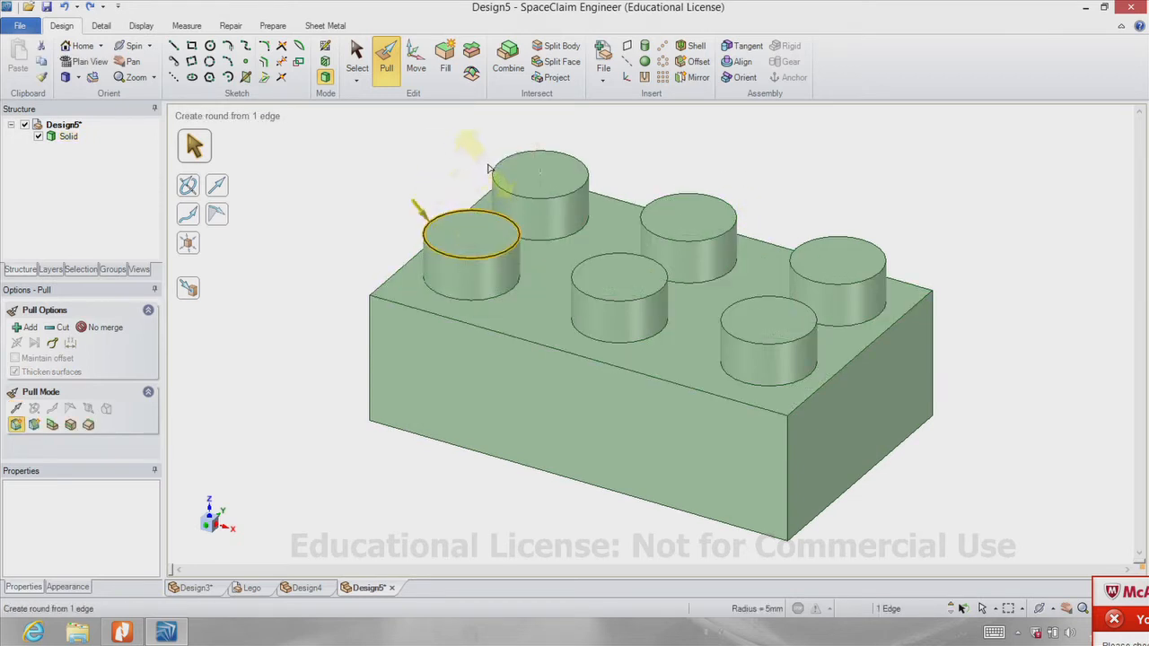
{"action": "left_click", "coordinate": [498, 167], "text": "ctrl"}
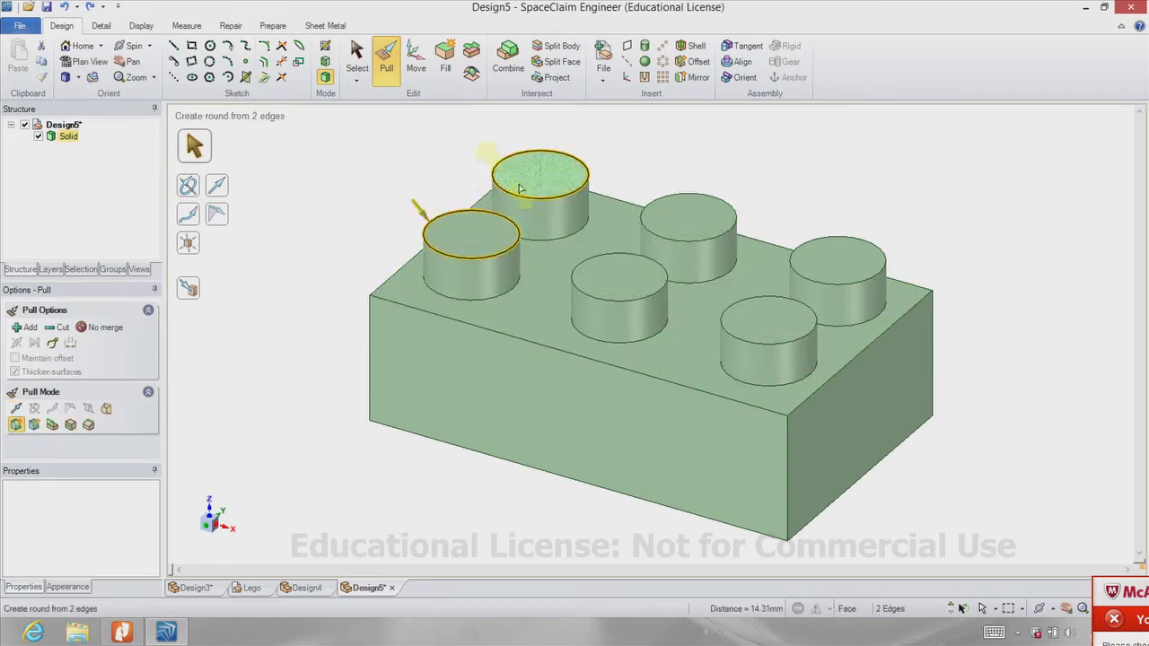
{"action": "left_click", "coordinate": [579, 265], "text": "ctrl"}
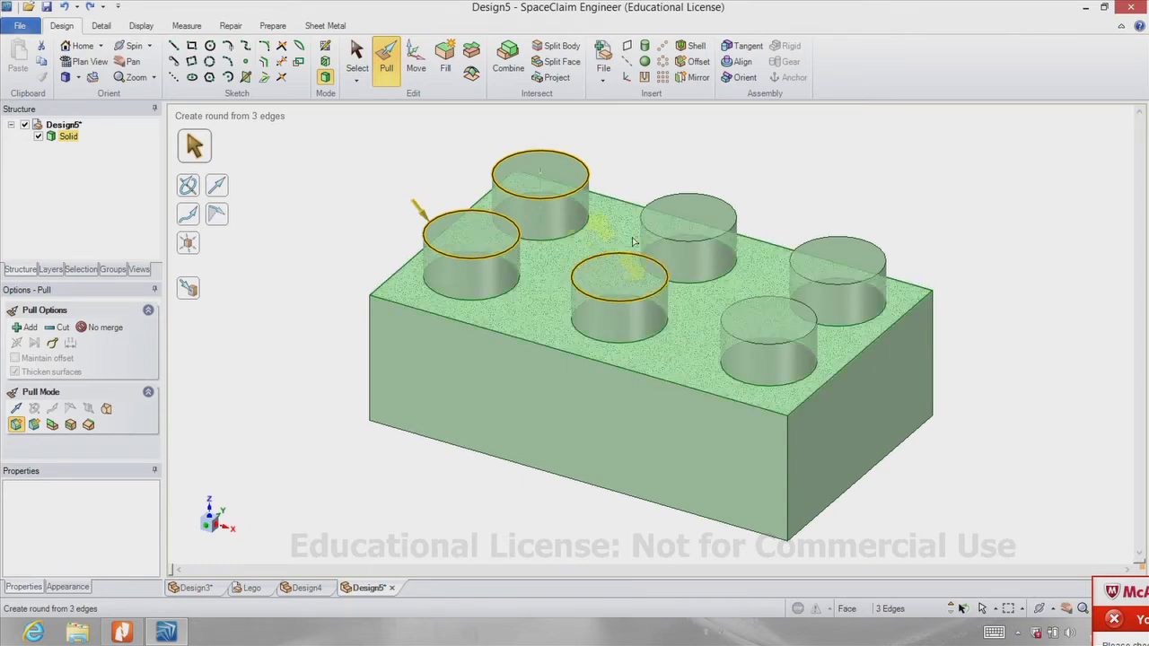
{"action": "left_click", "coordinate": [662, 201], "text": "ctrl"}
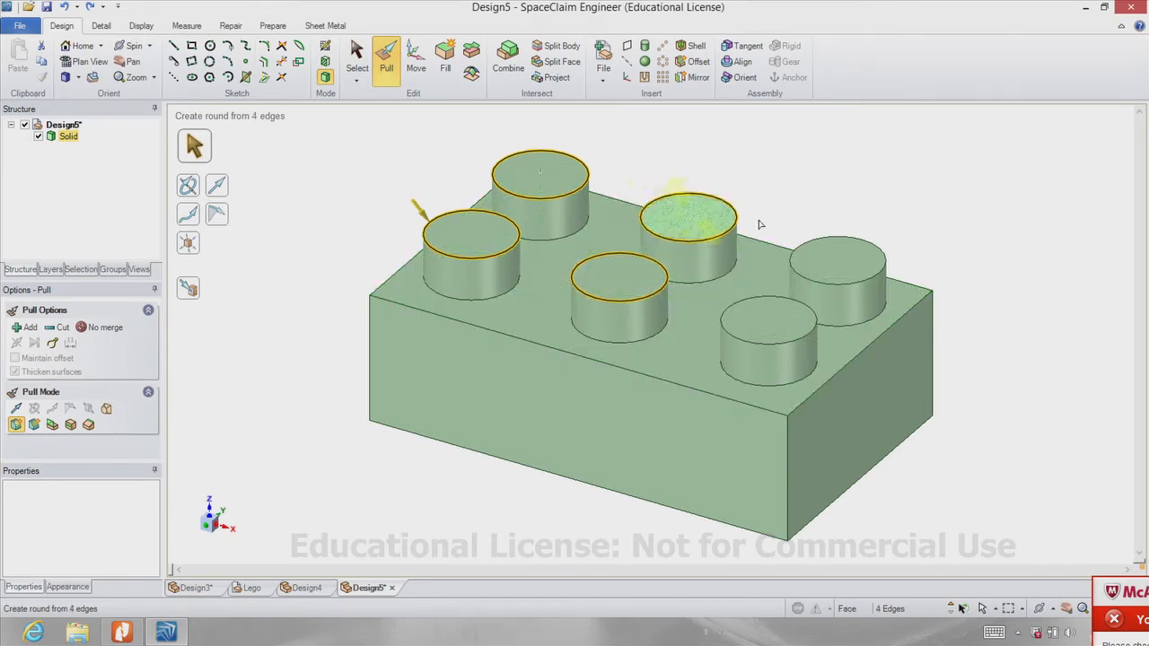
{"action": "left_click", "coordinate": [819, 244], "text": "ctrl"}
{"action": "left_click", "coordinate": [765, 299], "text": "ctrl"}
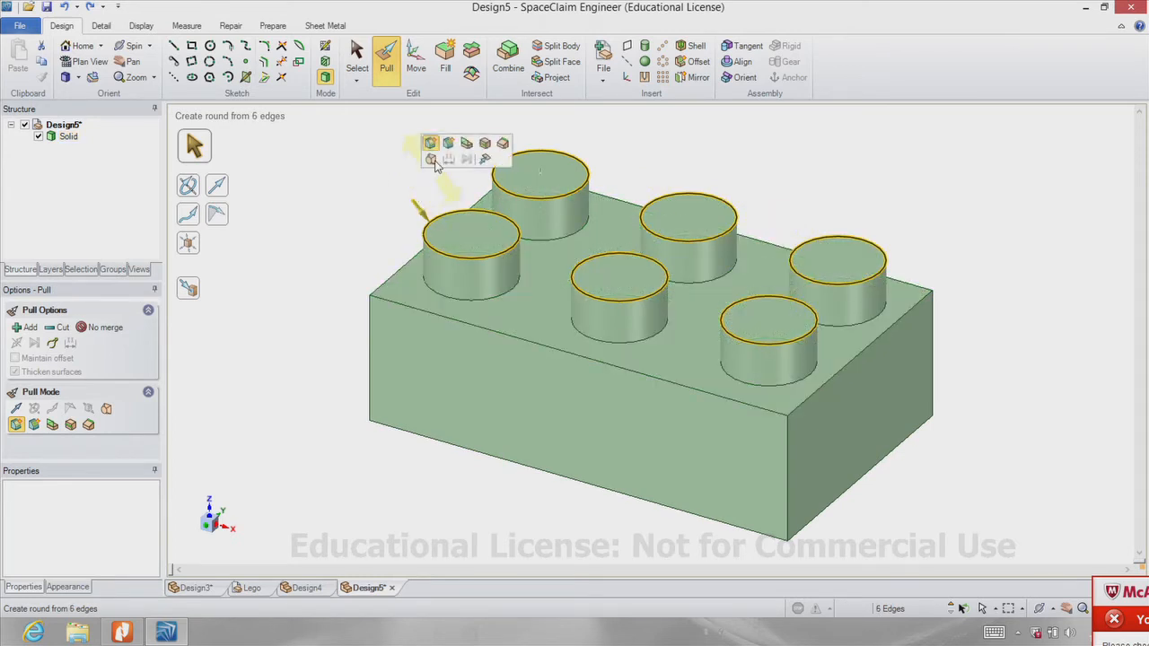
{"action": "left_click", "coordinate": [431, 145]}
{"action": "left_click_drag", "start_coordinate": [423, 214], "coordinate": [435, 220]}
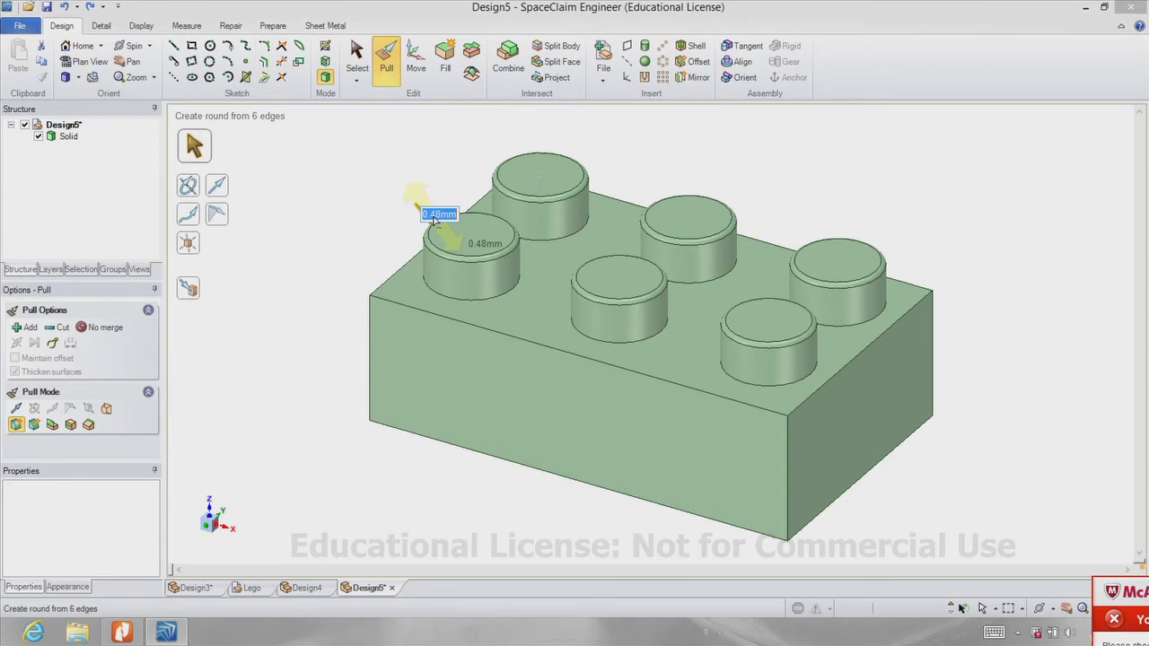
{"action": "type", "text": "1"}
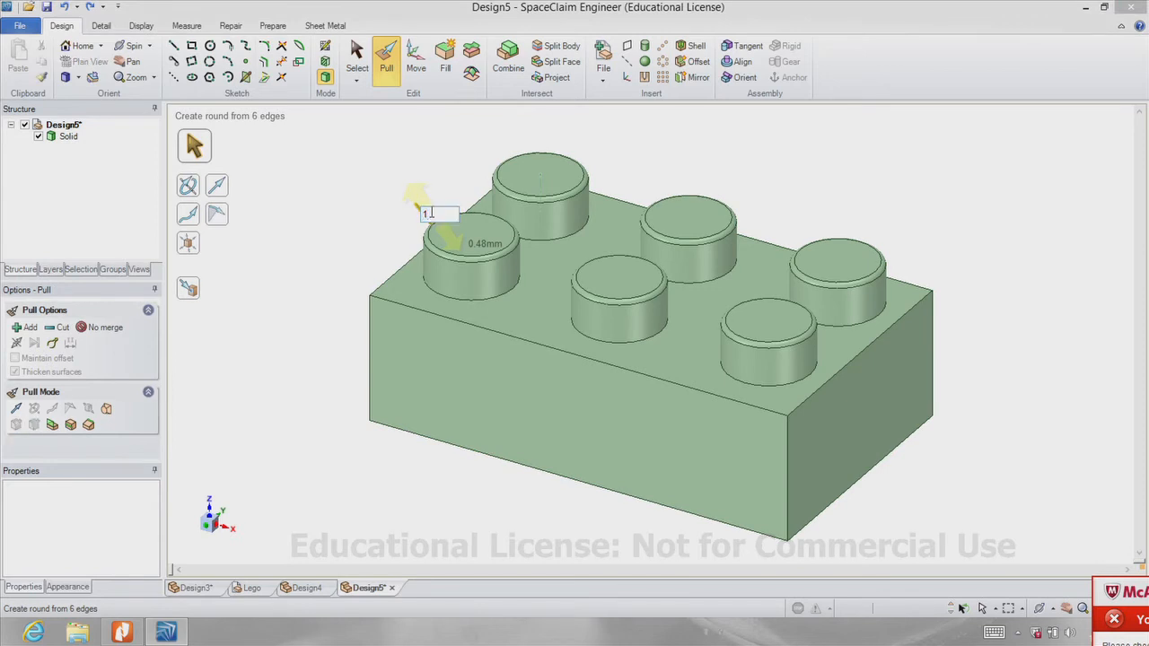
{"action": "key", "text": "Return"}
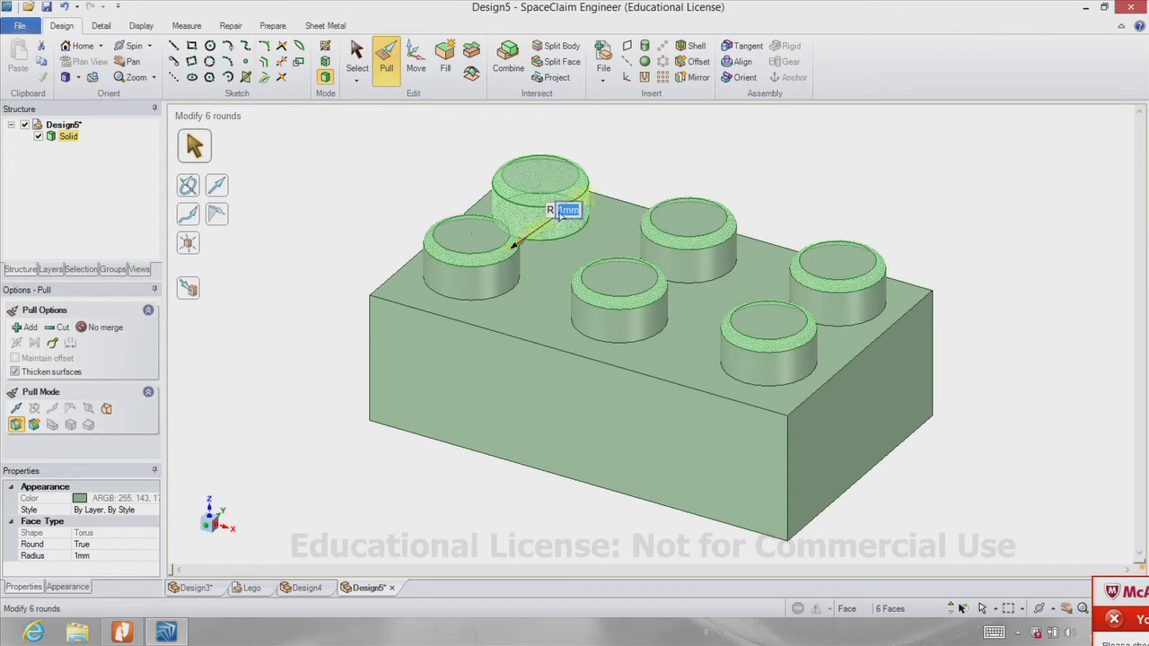
{"action": "left_click", "coordinate": [434, 179]}
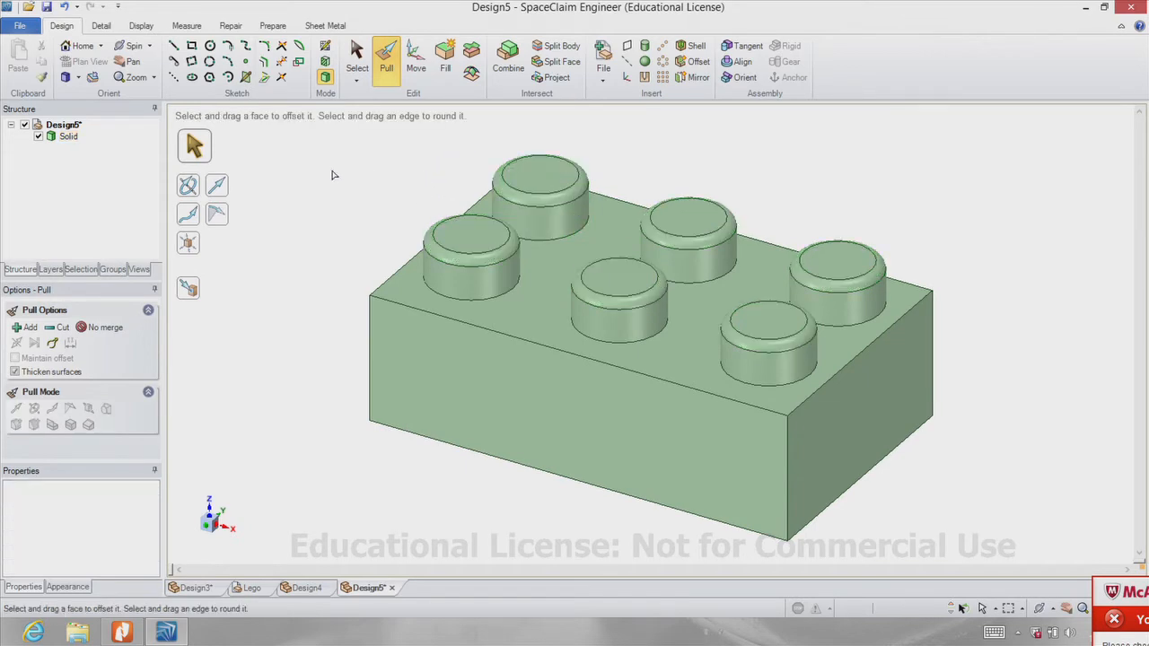
- Round the block's four vertical corner edges together with a 1 mm radius
{"action": "left_click", "coordinate": [370, 339]}
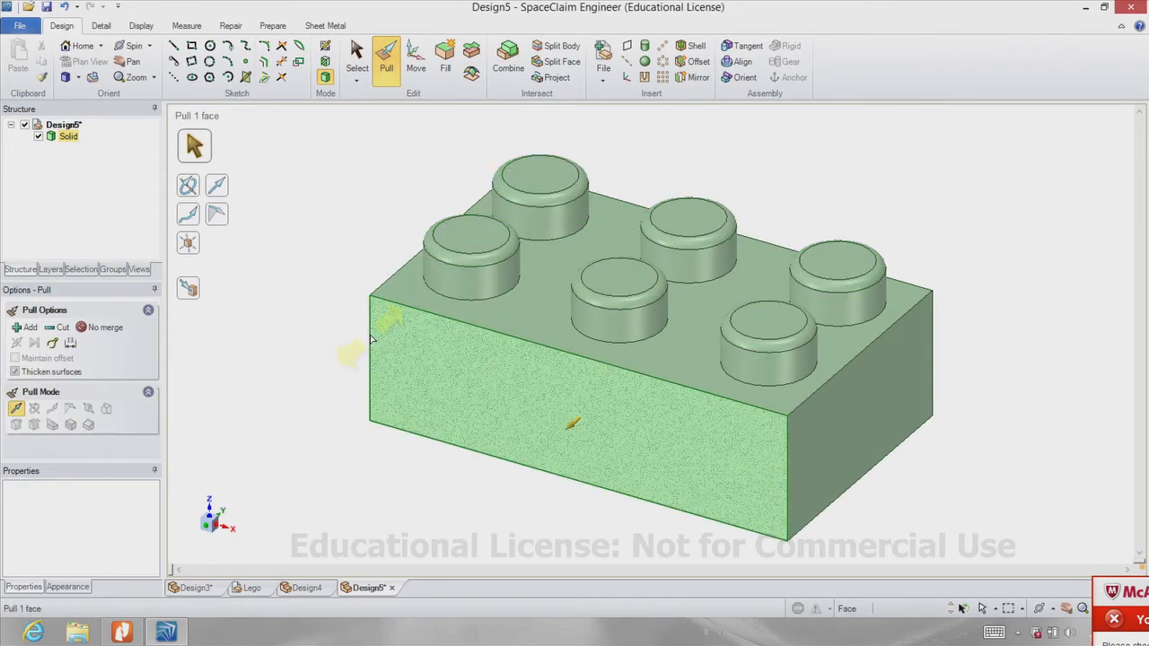
{"action": "left_click", "coordinate": [369, 341]}
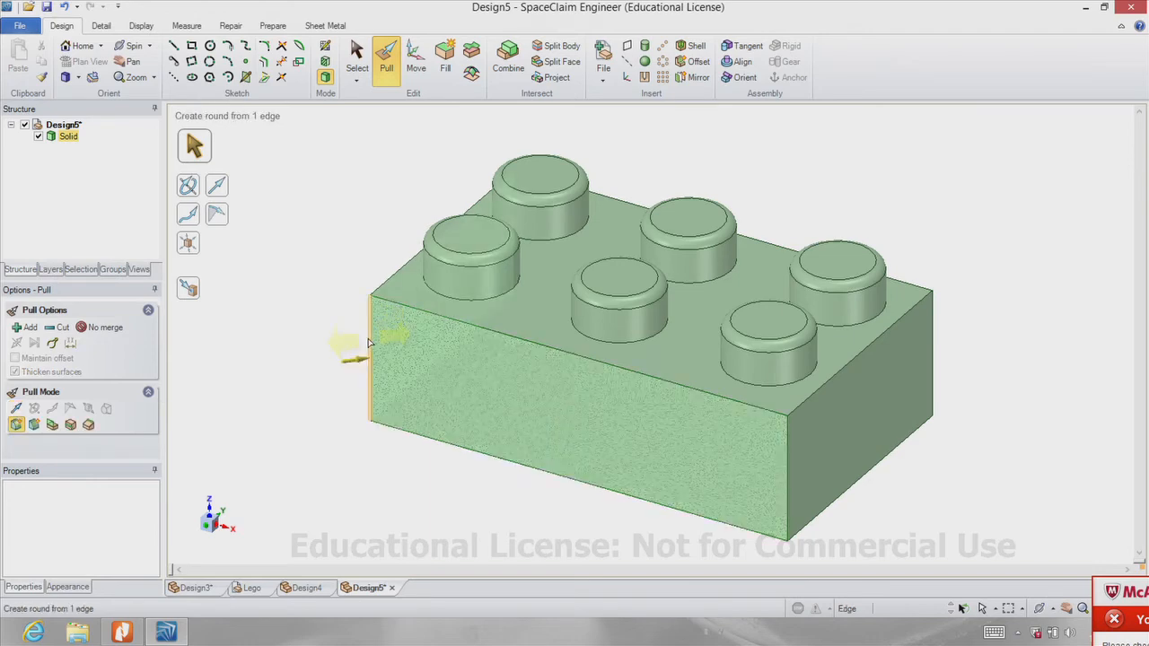
{"action": "left_click", "coordinate": [368, 342]}
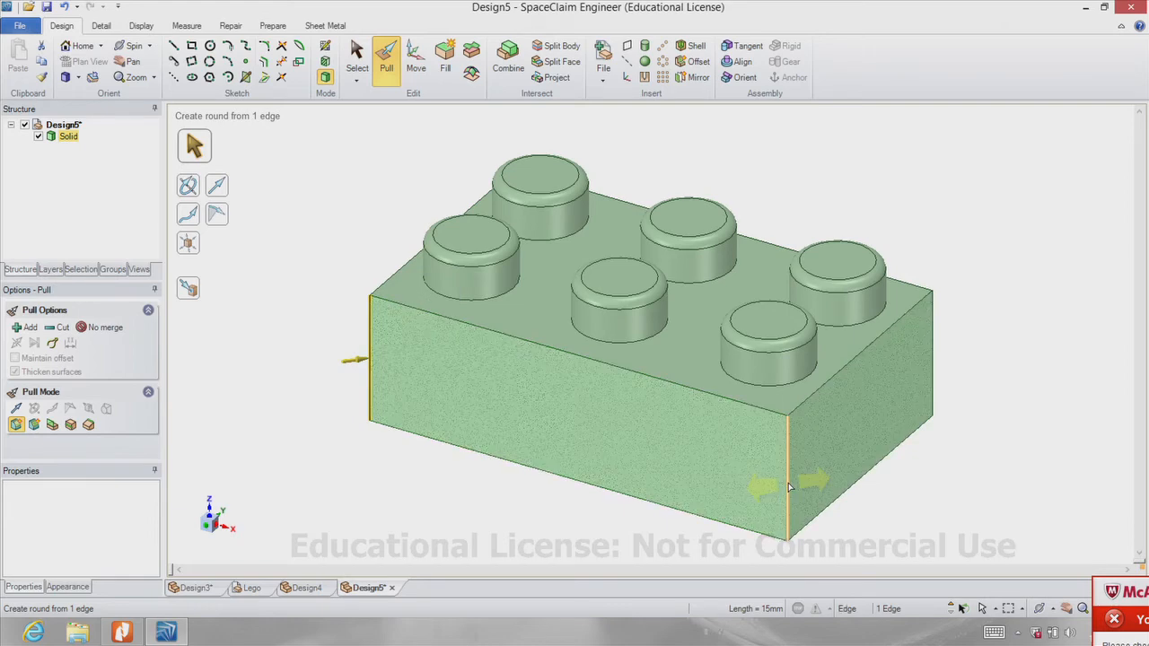
{"action": "left_click", "coordinate": [789, 486], "text": "ctrl"}
{"action": "middle_click_drag", "start_coordinate": [924, 382], "coordinate": [800, 415]}
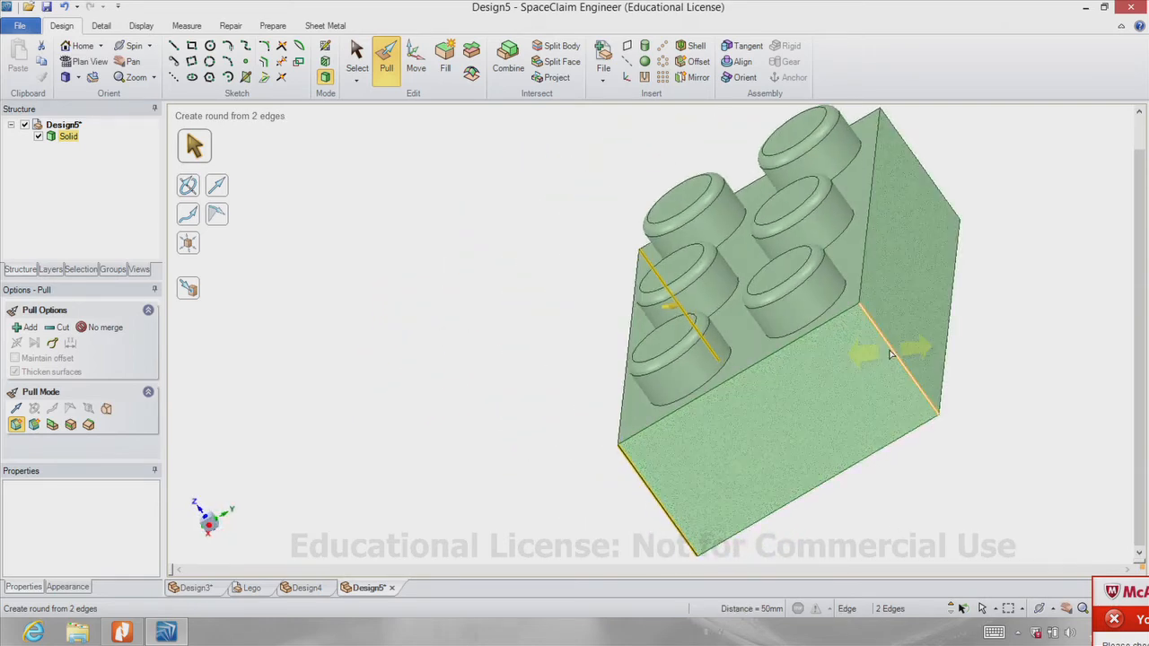
{"action": "left_click", "coordinate": [891, 355], "text": "ctrl"}
{"action": "middle_click_drag", "start_coordinate": [930, 220], "coordinate": [838, 372]}
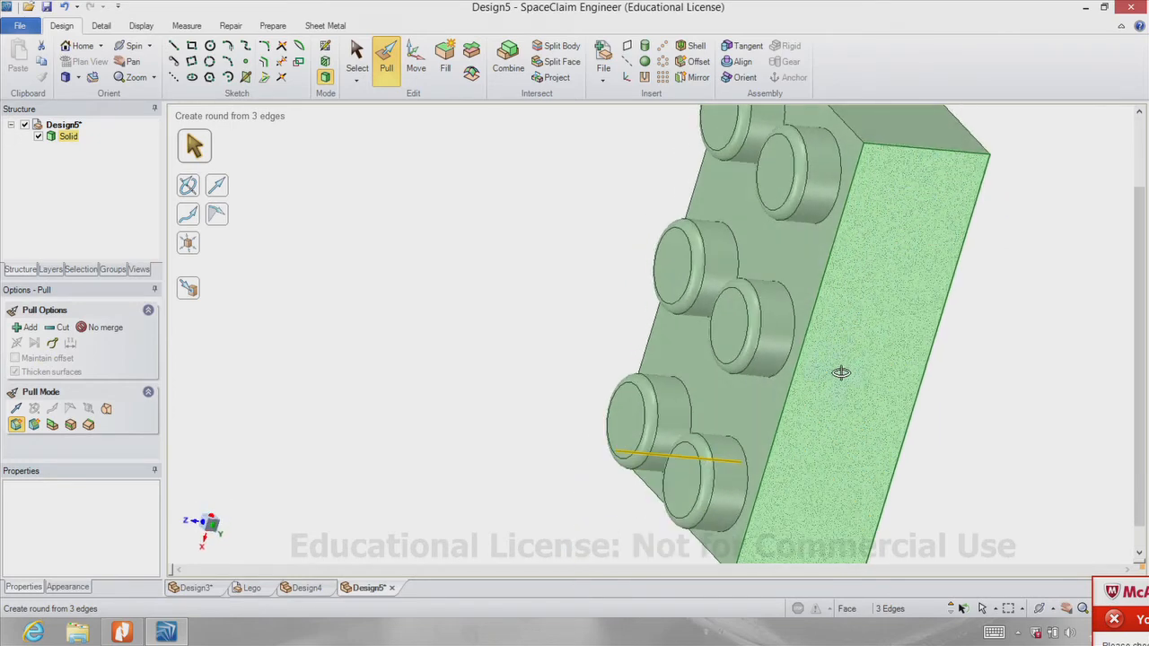
{"action": "left_click", "coordinate": [902, 149], "text": "ctrl"}
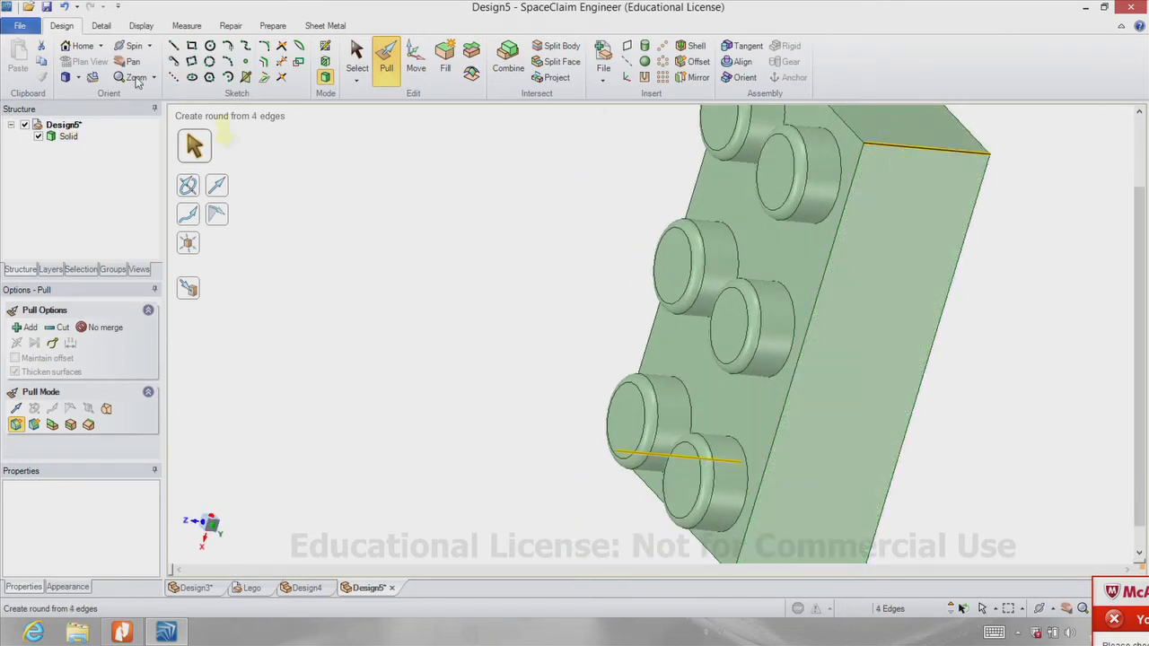
{"action": "left_click", "coordinate": [81, 47]}
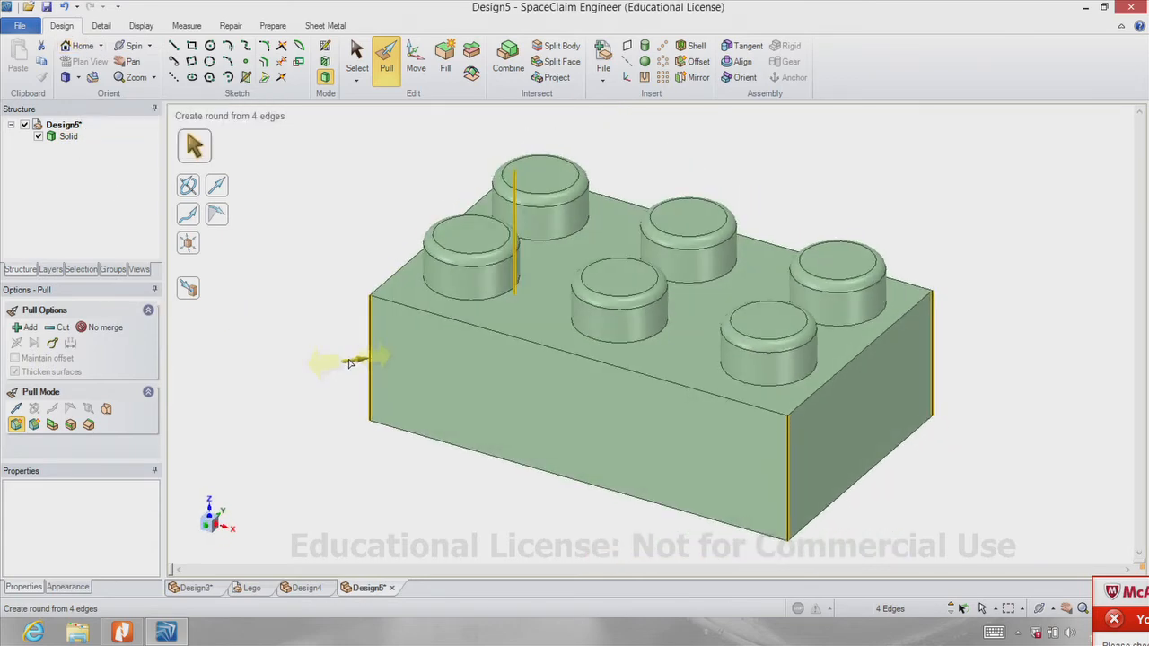
{"action": "left_click_drag", "start_coordinate": [350, 362], "coordinate": [410, 362]}
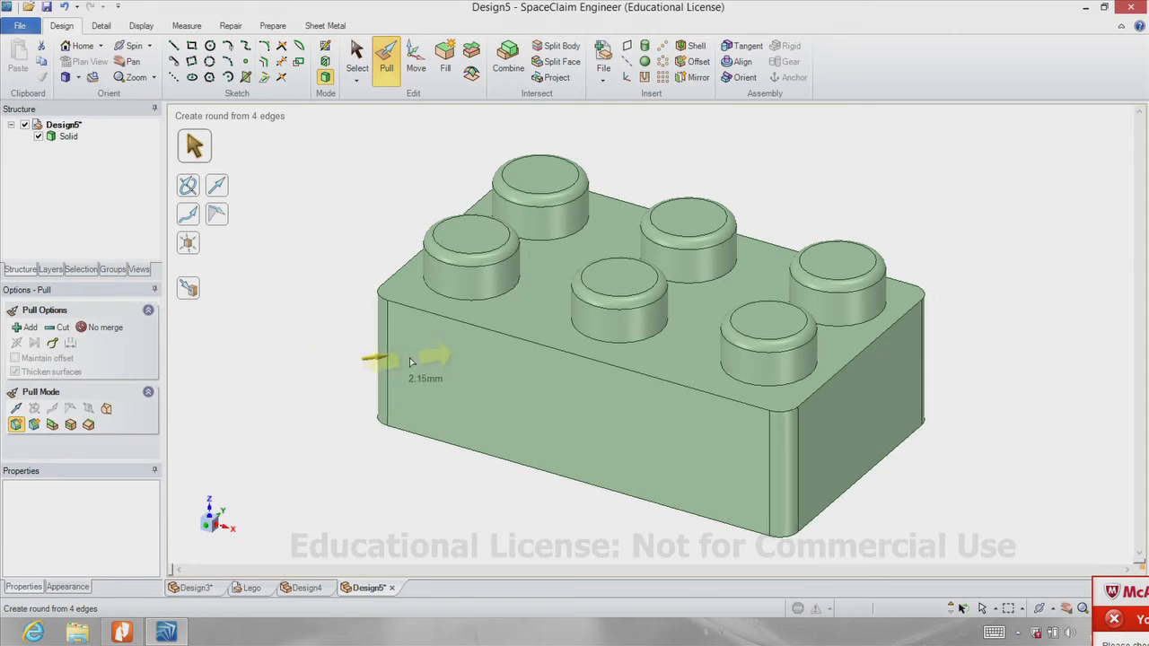
{"action": "key", "text": "space"}
{"action": "type", "text": "1"}
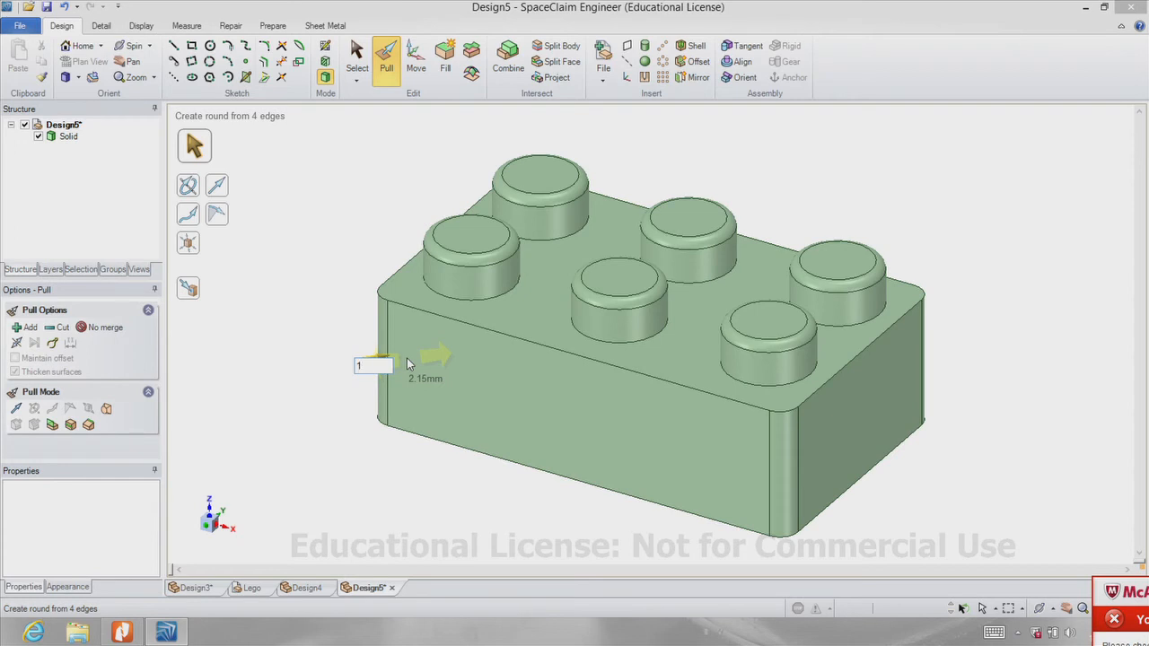
{"action": "key", "text": "Return"}
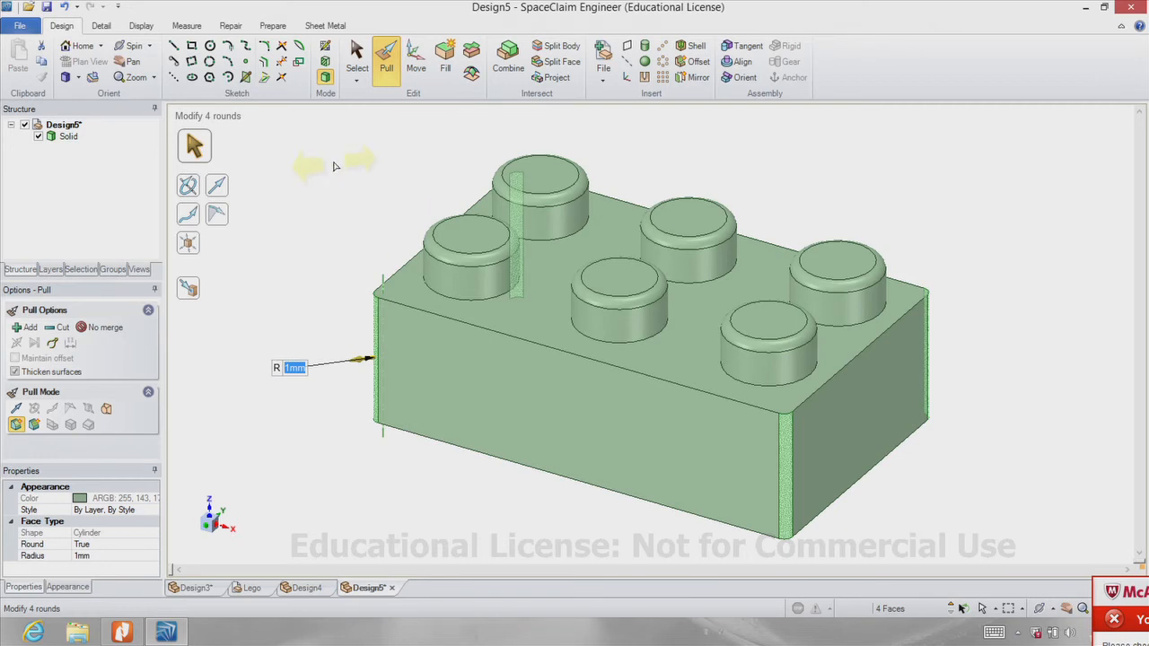
{"action": "left_click", "coordinate": [334, 167]}
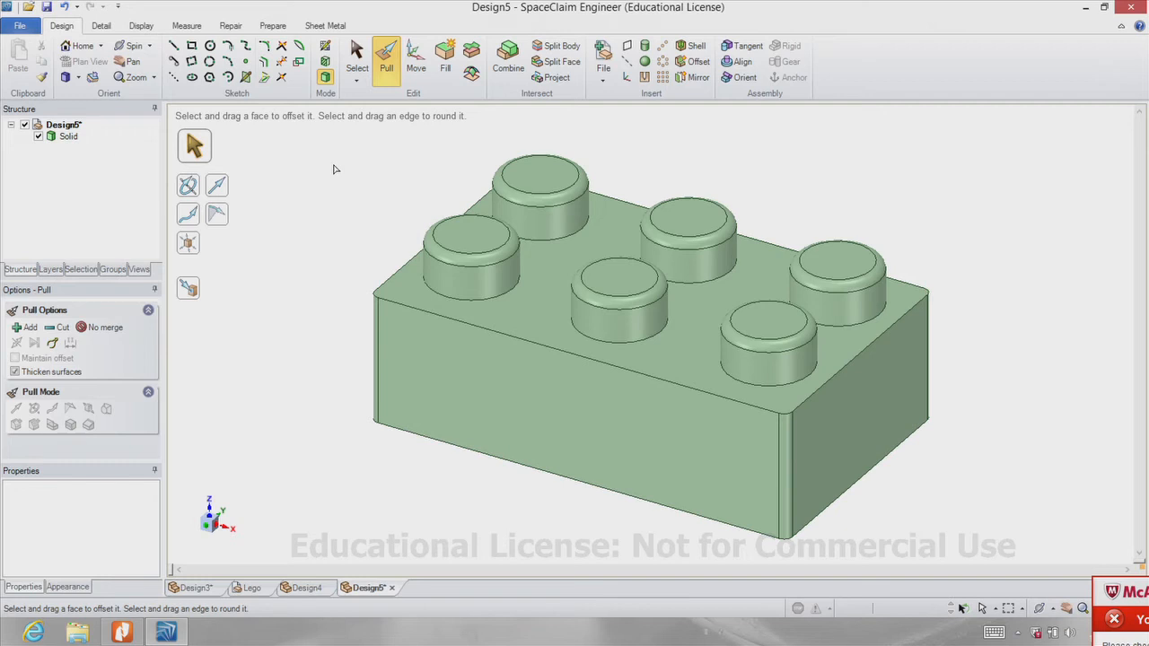
- Try selecting single top edges of the block and its whole top edge loop, and clear the selection
{"action": "left_click", "coordinate": [387, 302]}
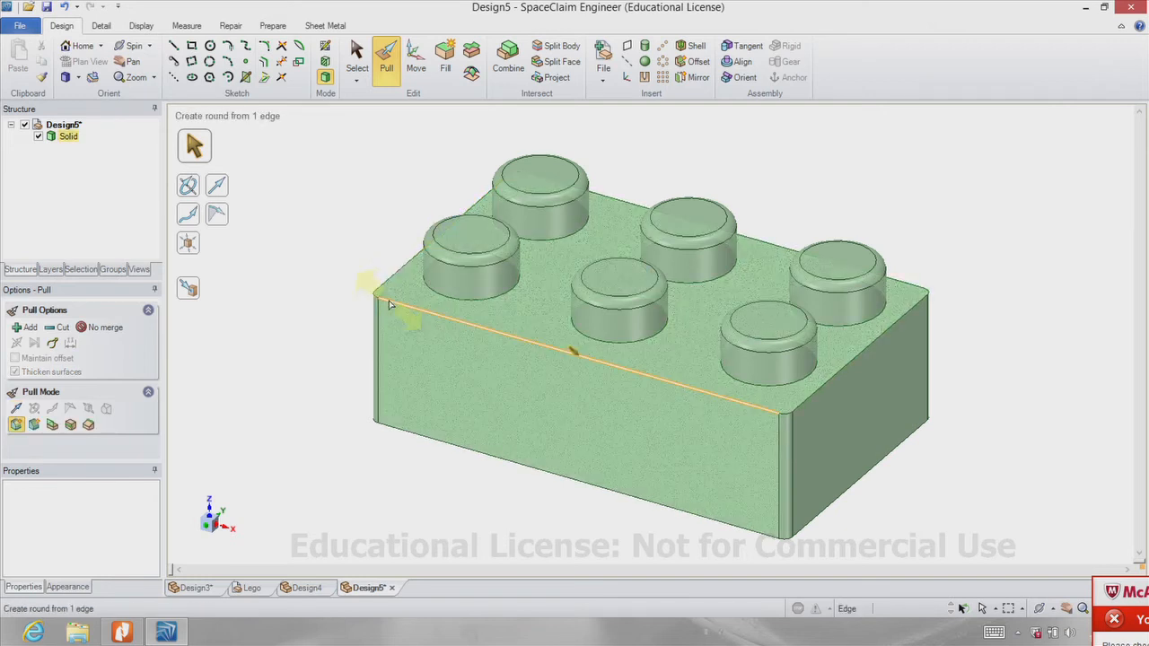
{"action": "left_click", "coordinate": [383, 288]}
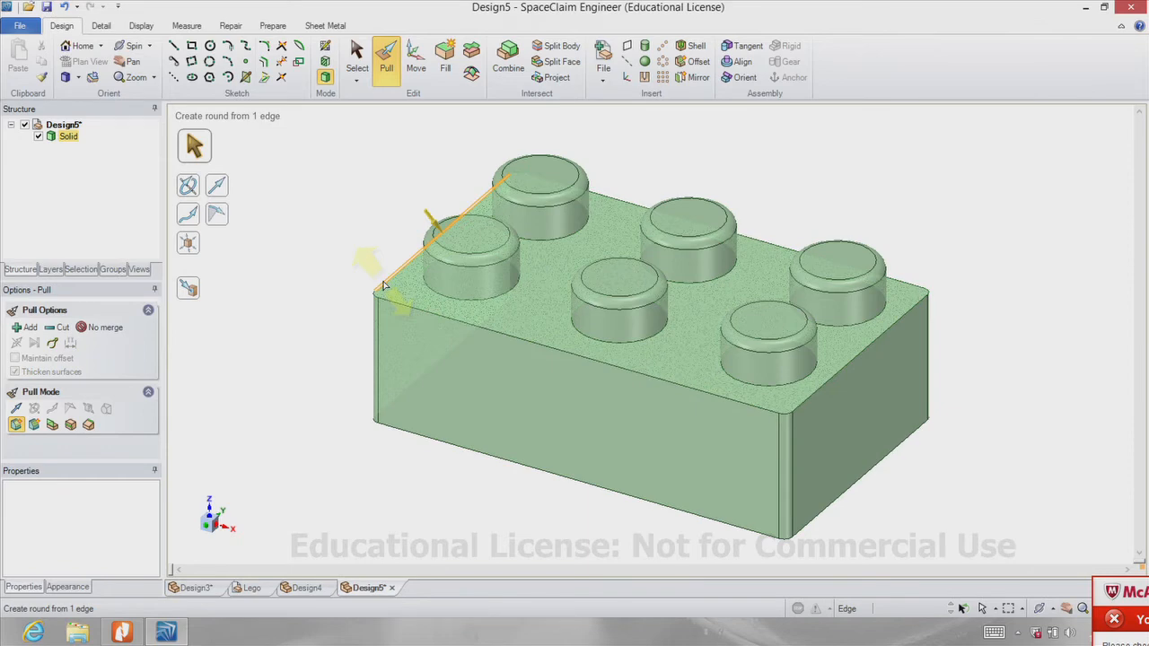
{"action": "left_click", "coordinate": [386, 305]}
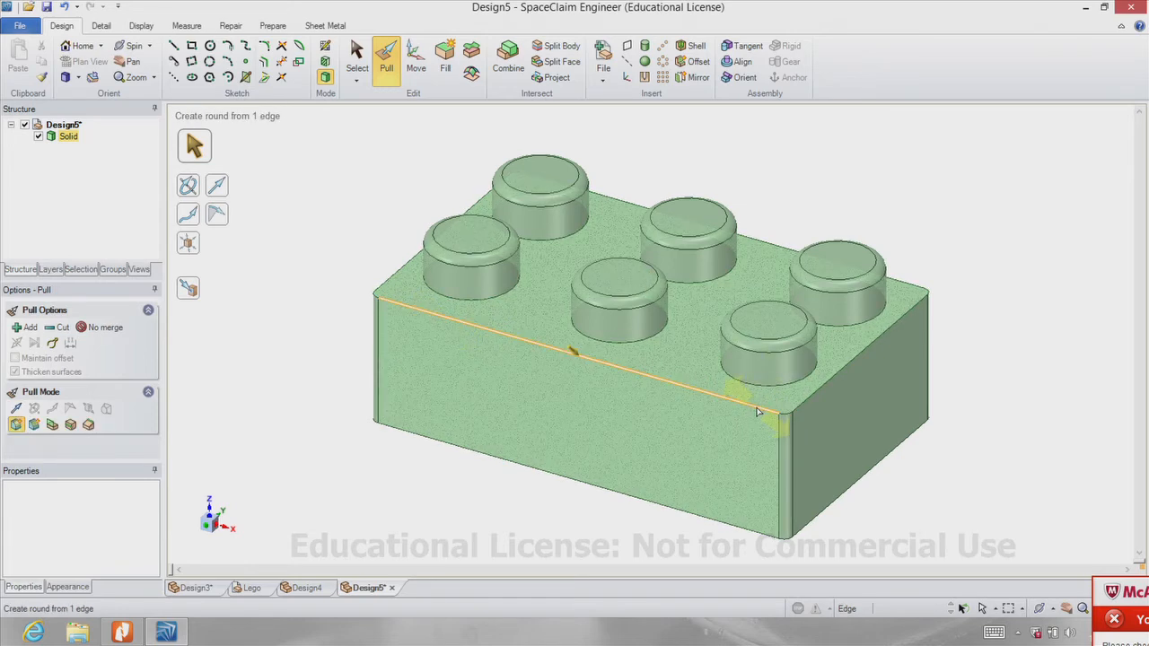
{"action": "left_click", "coordinate": [808, 409]}
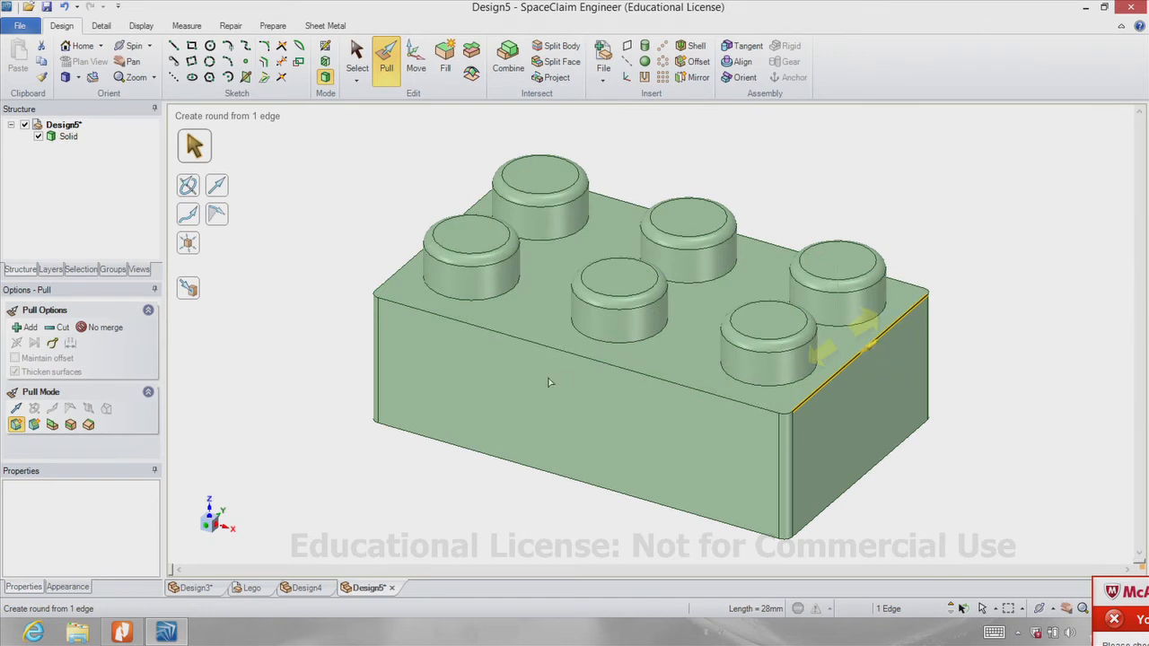
{"action": "double_click", "coordinate": [402, 307]}
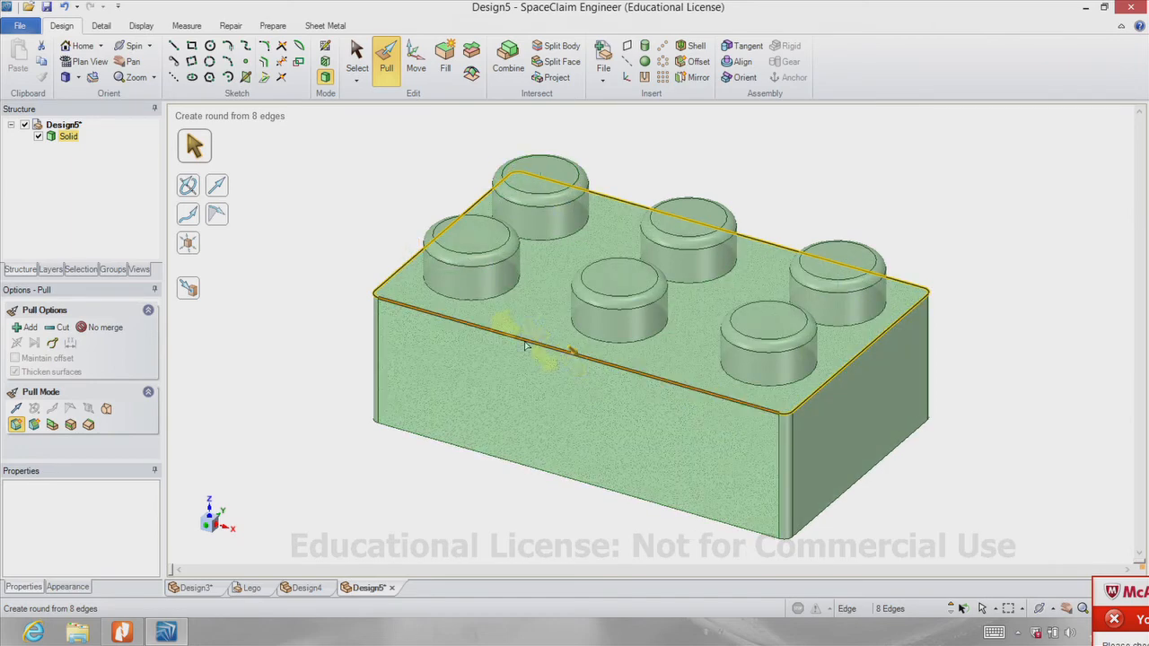
{"action": "left_click", "coordinate": [385, 259]}
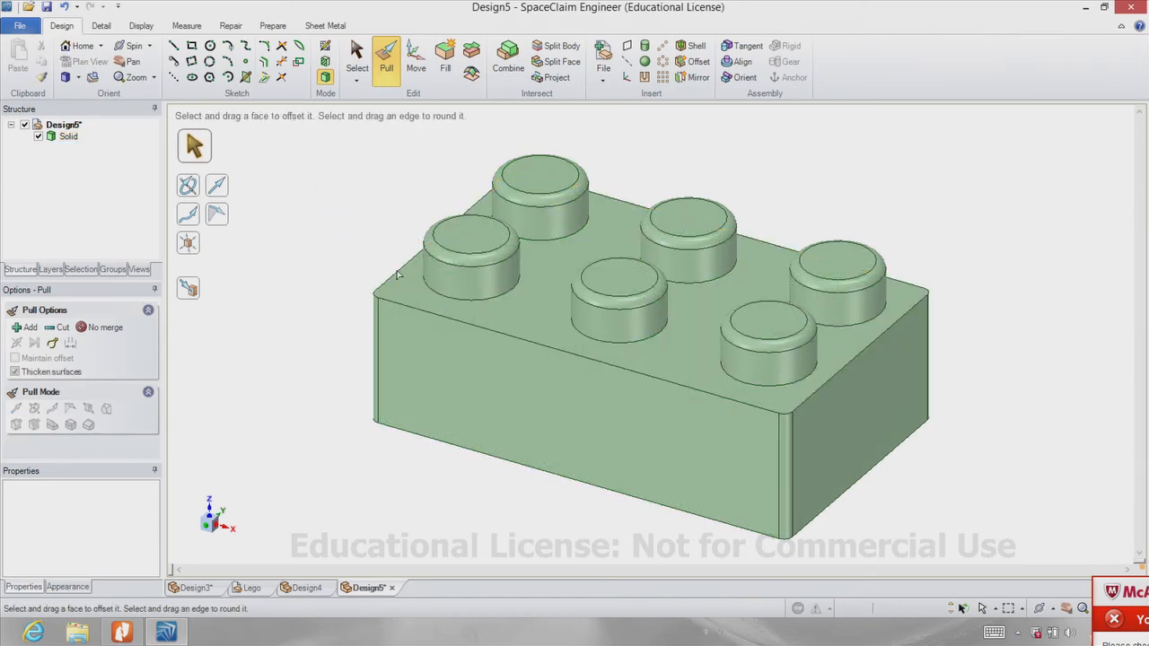
- Chamfer the complete edge loop around the block's top face with a 1 mm setback
{"action": "left_click", "coordinate": [424, 314]}
{"action": "double_click", "coordinate": [424, 314]}
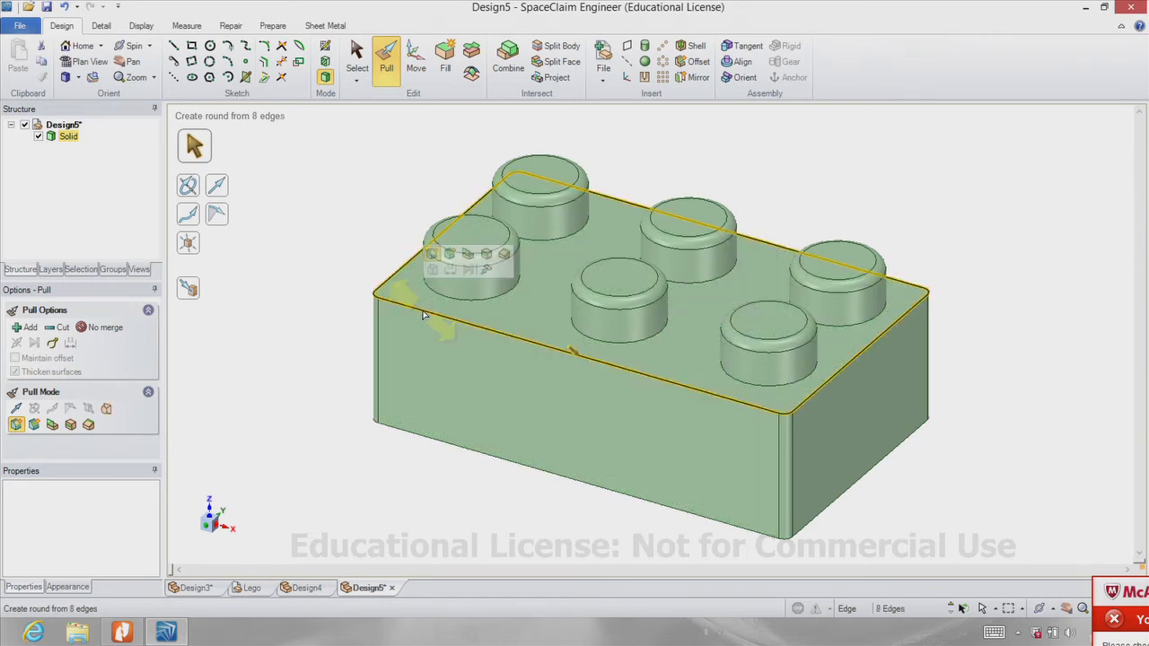
{"action": "left_click", "coordinate": [451, 255]}
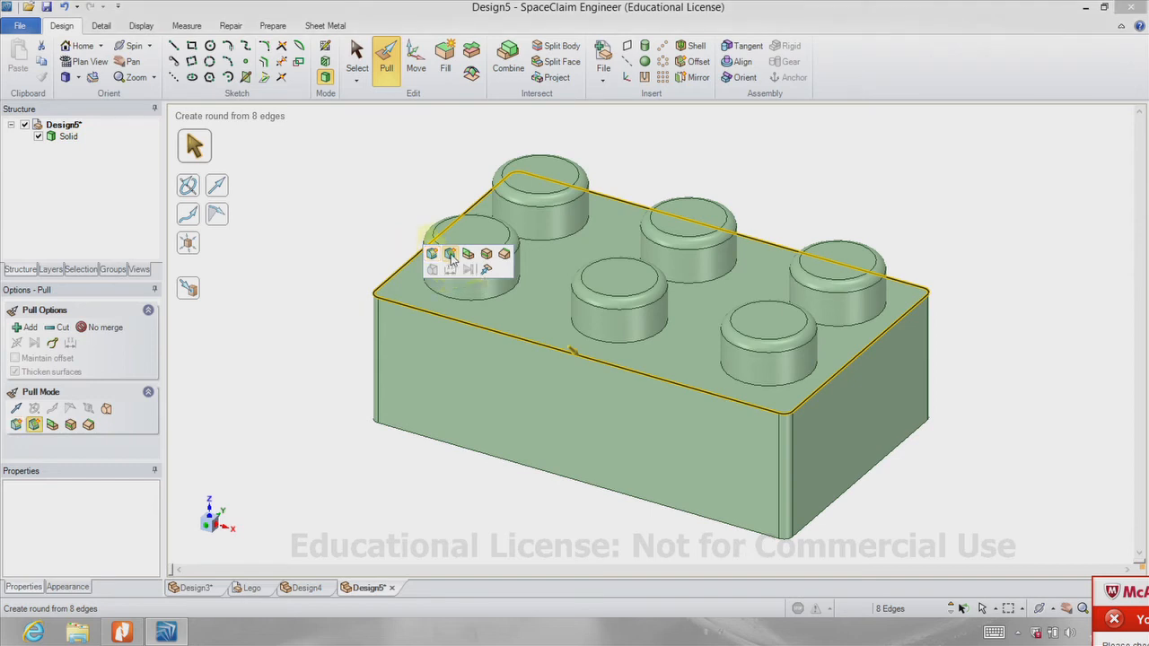
{"action": "left_click_drag", "start_coordinate": [576, 355], "coordinate": [585, 363]}
{"action": "key", "text": "space"}
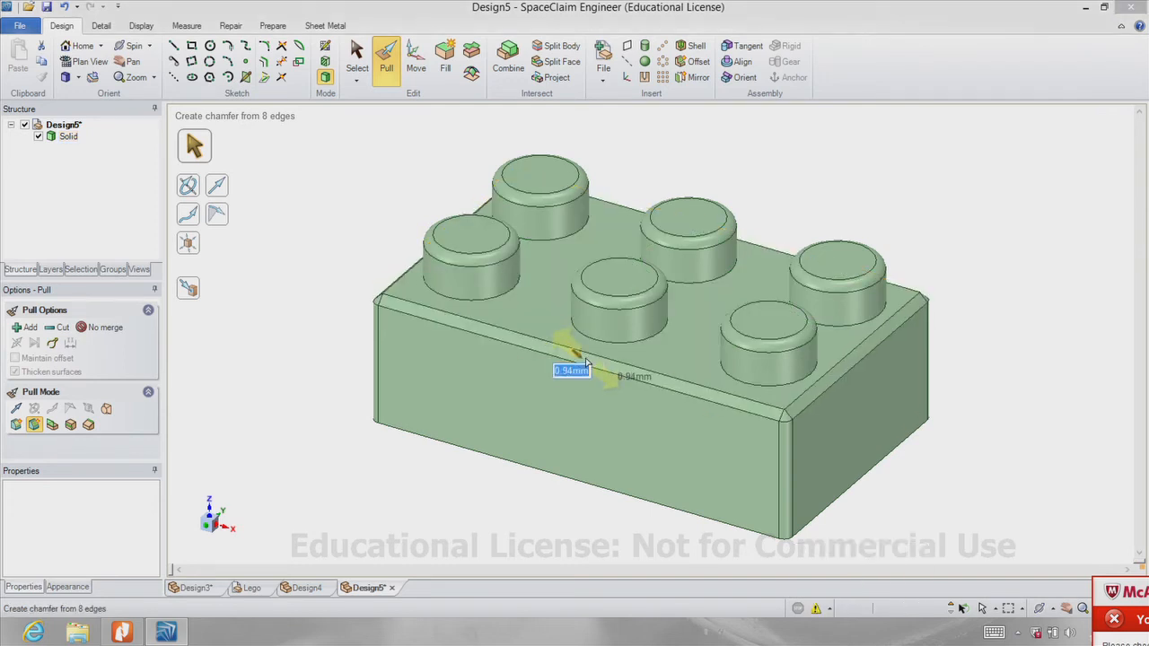
{"action": "type", "text": "1"}
{"action": "key", "text": "Return"}
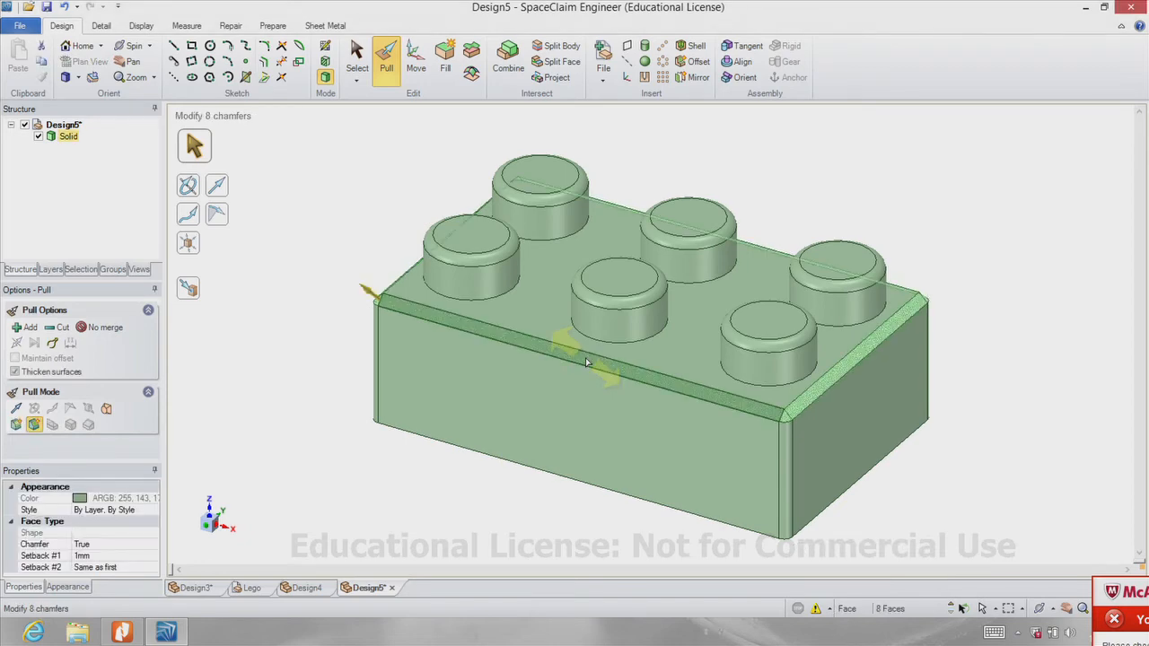
{"action": "left_click", "coordinate": [381, 241]}
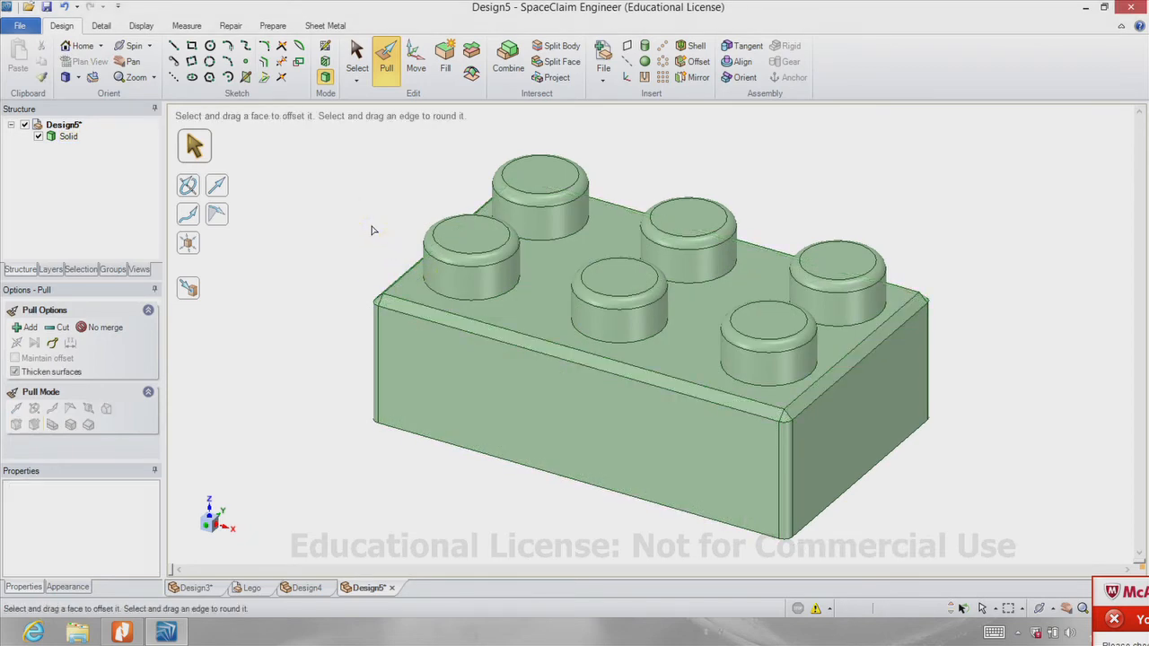
- Examine the chamfered top edges and rounded corners at the block's short end, face-on and at an angle
{"action": "left_click", "coordinate": [529, 409]}
{"action": "middle_click_drag", "start_coordinate": [528, 409], "coordinate": [416, 385]}
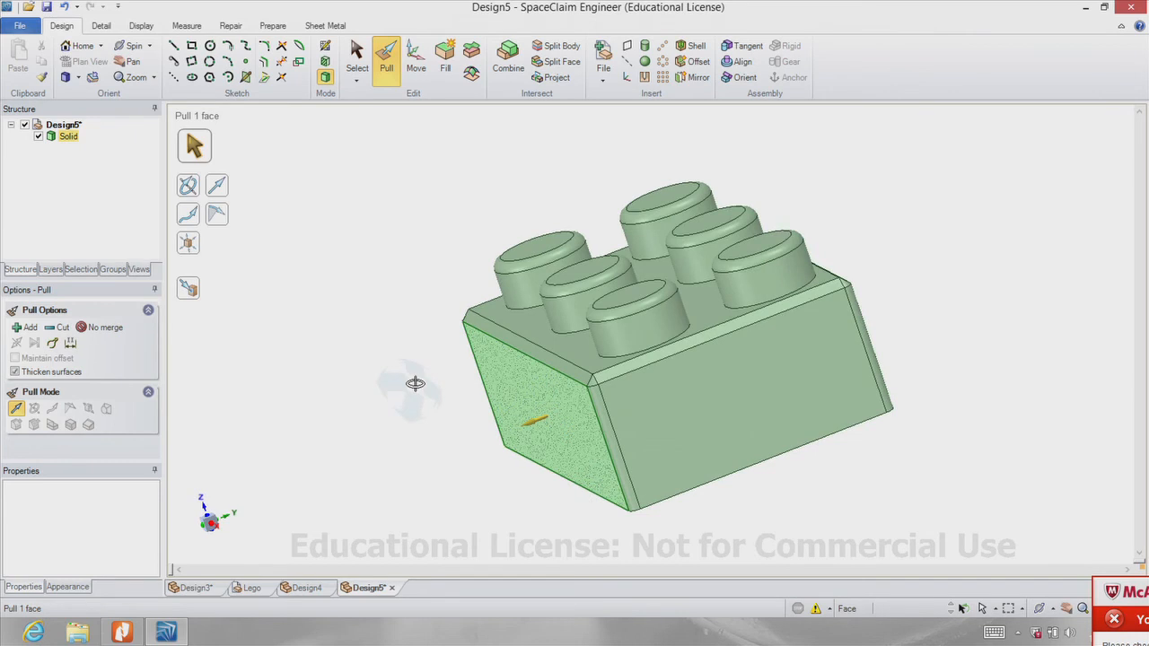
{"action": "left_click", "coordinate": [415, 385]}
{"action": "left_click", "coordinate": [358, 54]}
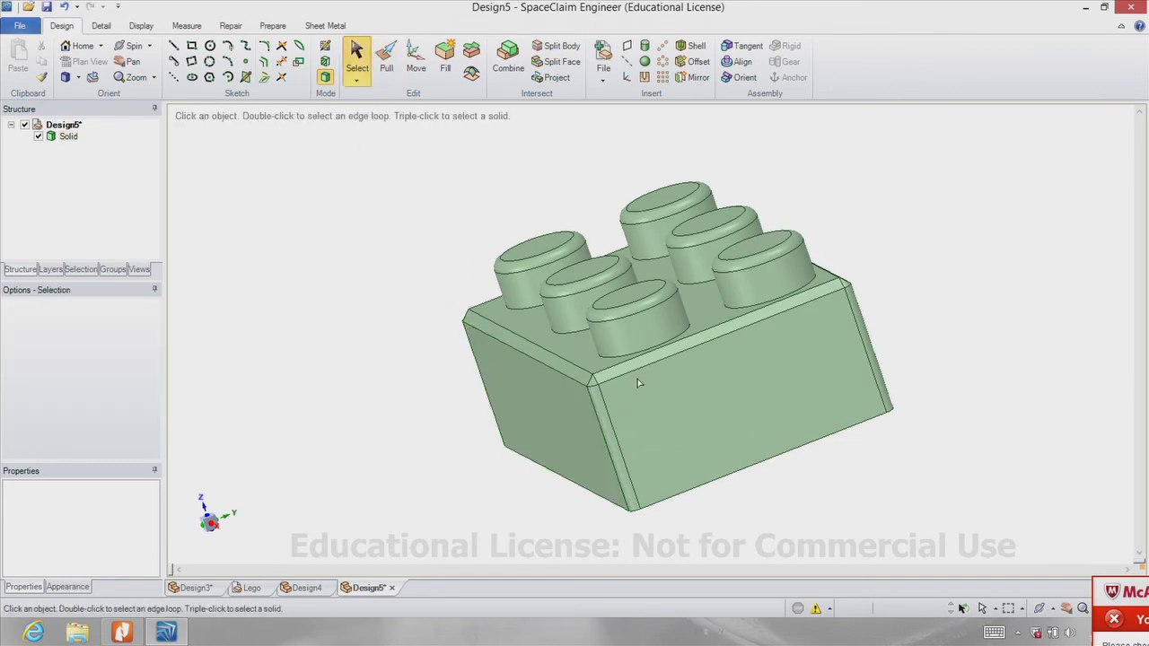
{"action": "left_click", "coordinate": [687, 403]}
{"action": "left_click", "coordinate": [83, 63]}
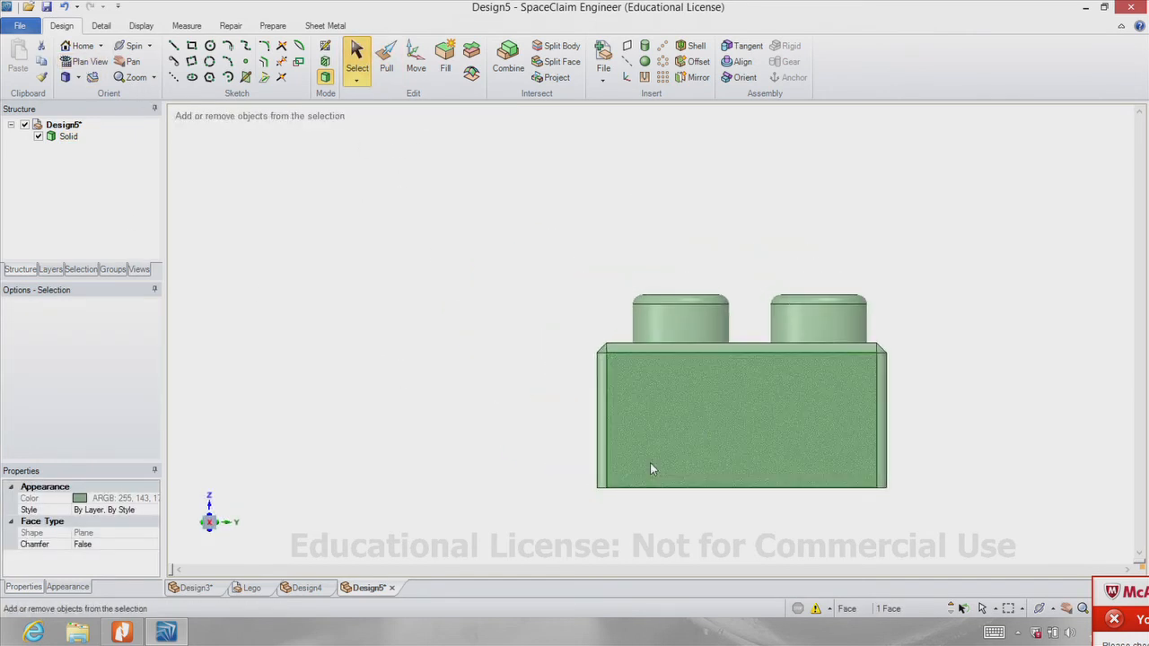
{"action": "middle_click_drag", "start_coordinate": [680, 403], "coordinate": [562, 435], "text": "shift"}
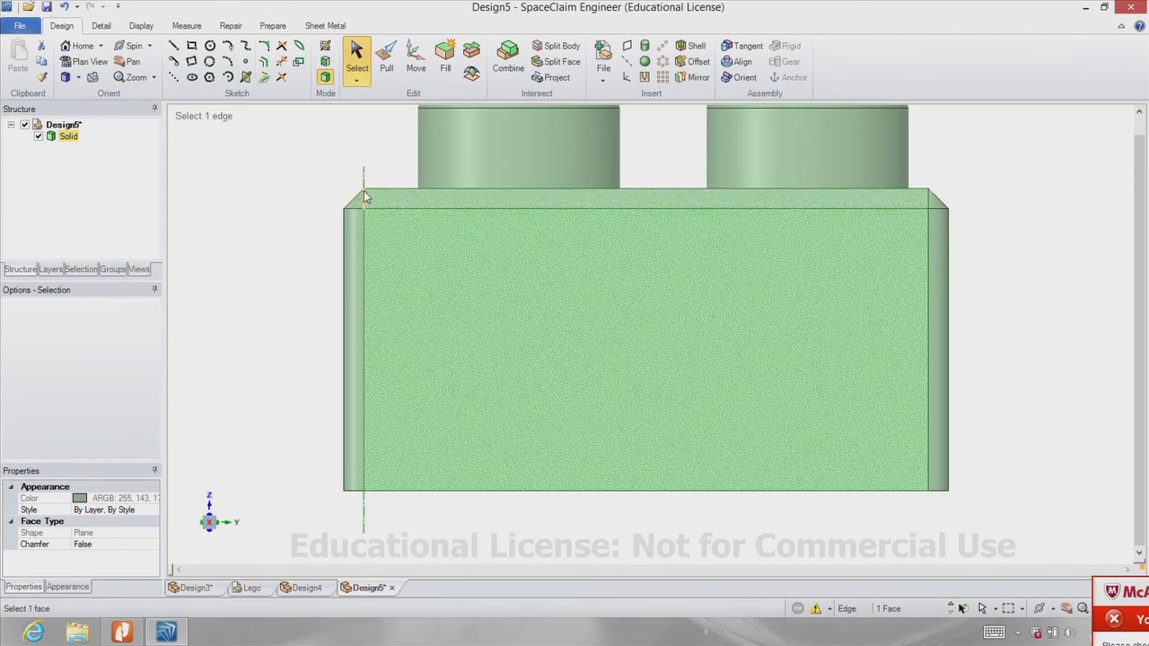
{"action": "middle_click_drag", "start_coordinate": [344, 215], "coordinate": [333, 264]}
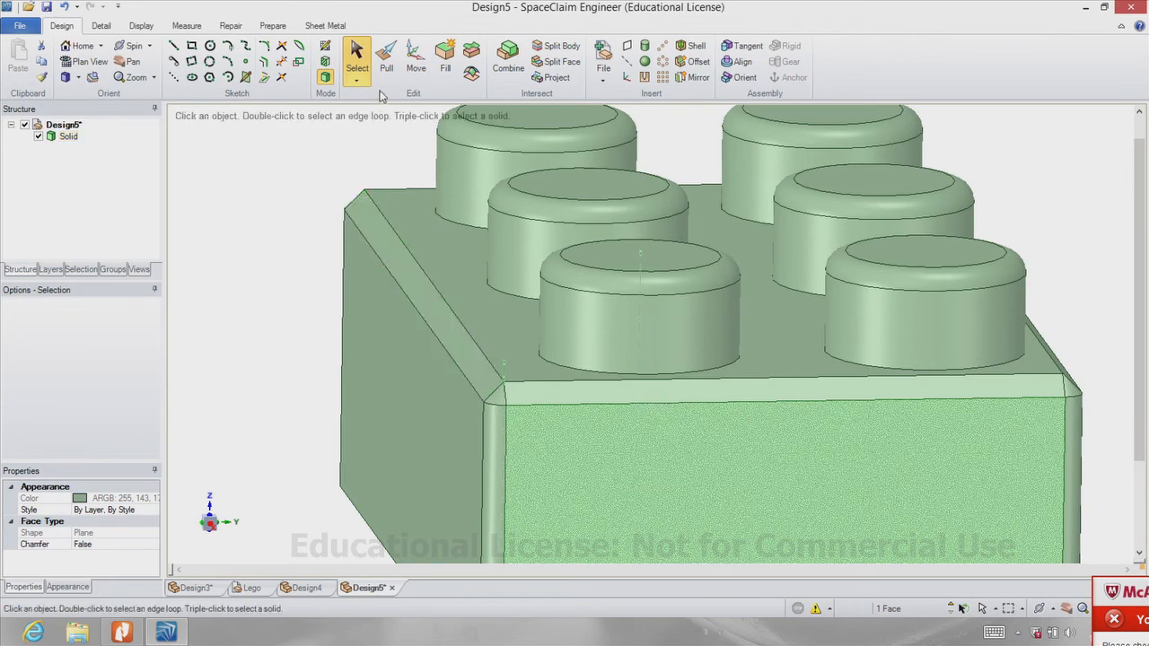
{"action": "left_click", "coordinate": [79, 50]}
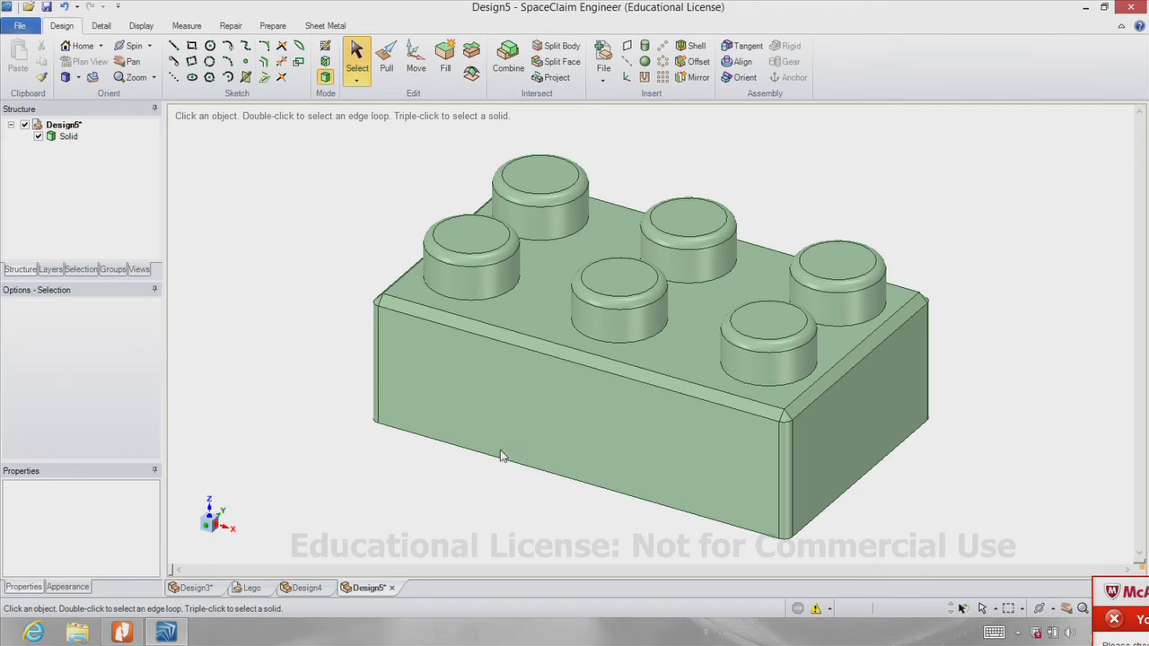
- Shell the brick with a 1 mm wall thickness, removing its bottom face
{"action": "middle_click_drag", "start_coordinate": [392, 467], "coordinate": [405, 347]}
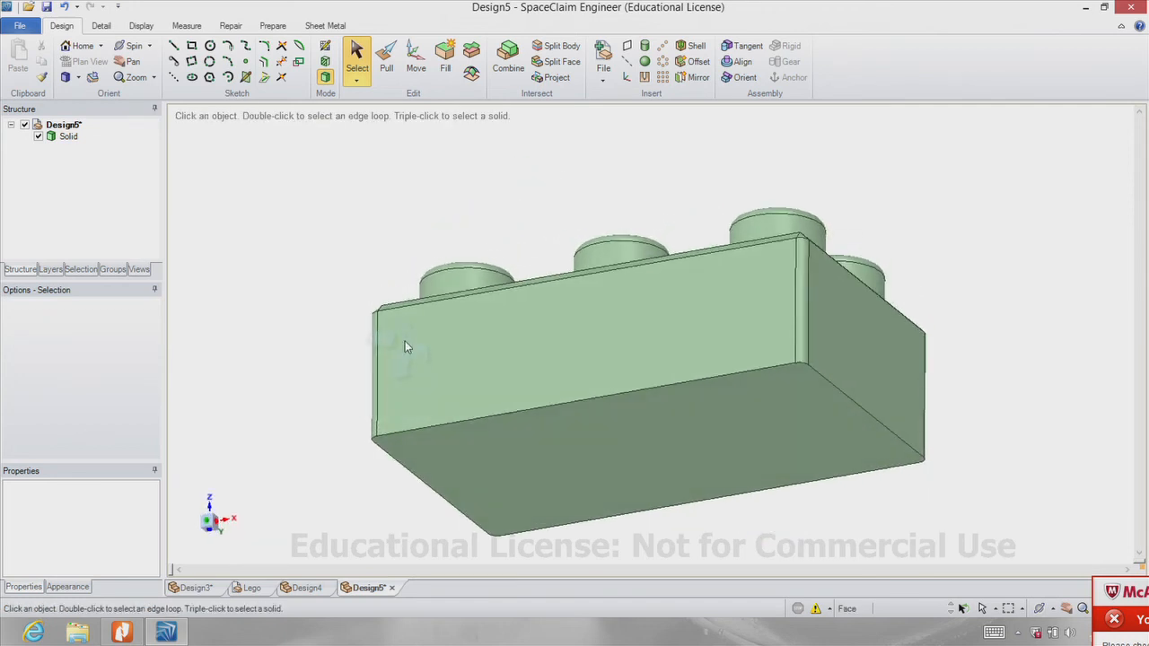
{"action": "left_click", "coordinate": [700, 49]}
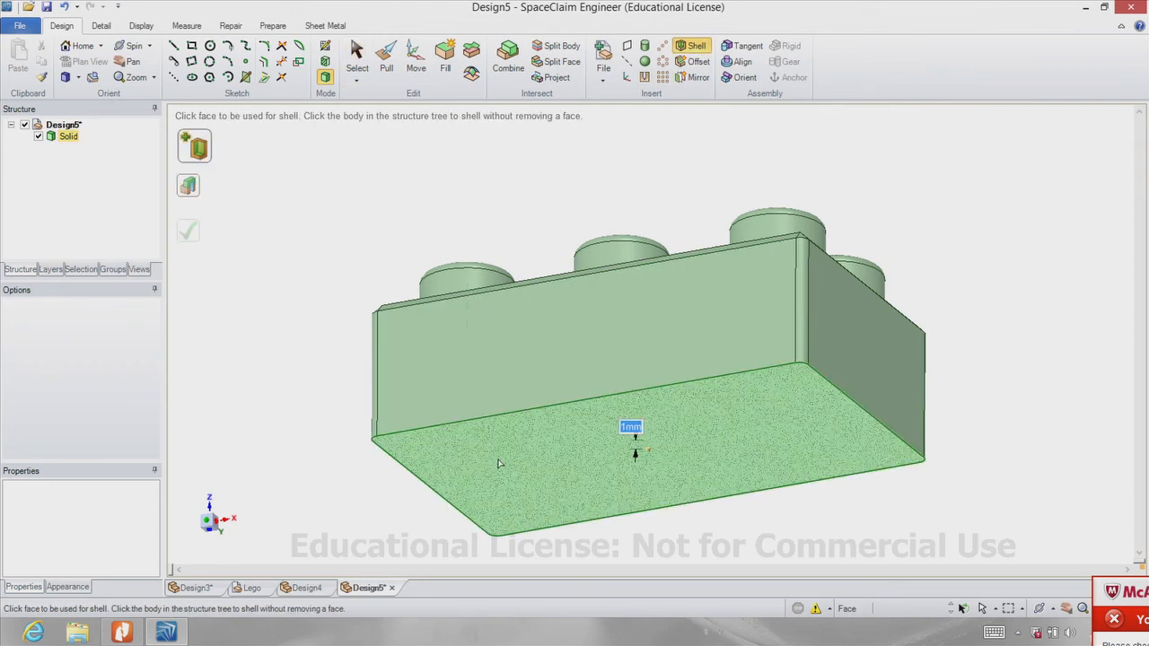
{"action": "left_click", "coordinate": [500, 464]}
{"action": "middle_click_drag", "start_coordinate": [500, 464], "coordinate": [496, 400]}
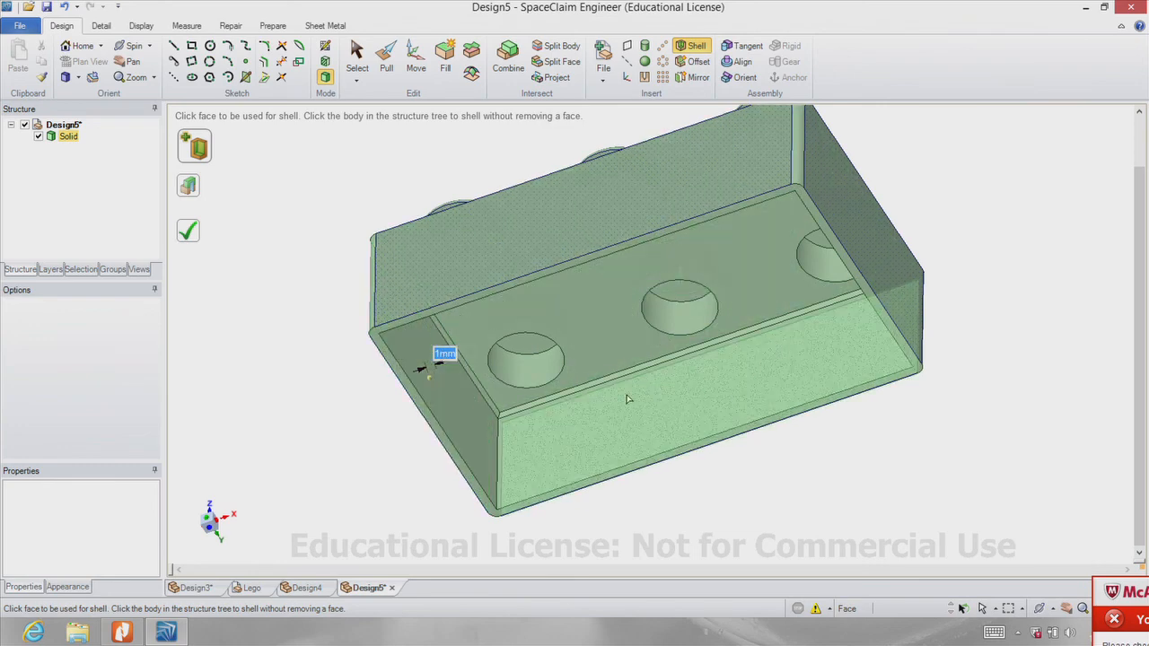
{"action": "left_click", "coordinate": [195, 235]}
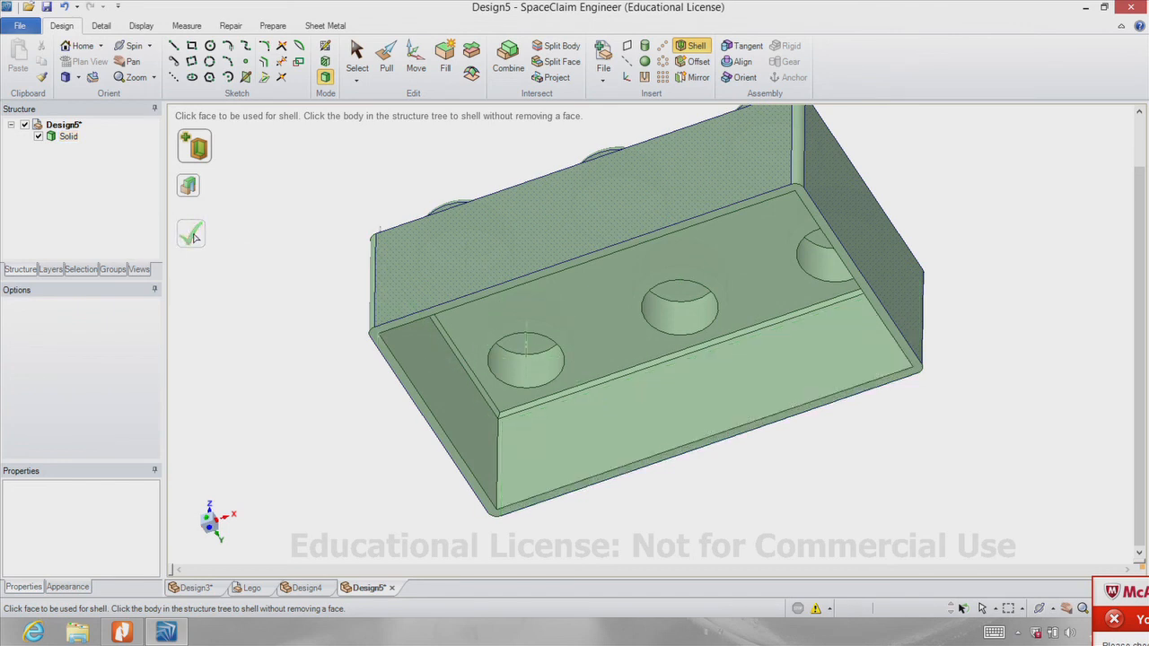
{"action": "left_click", "coordinate": [79, 48]}
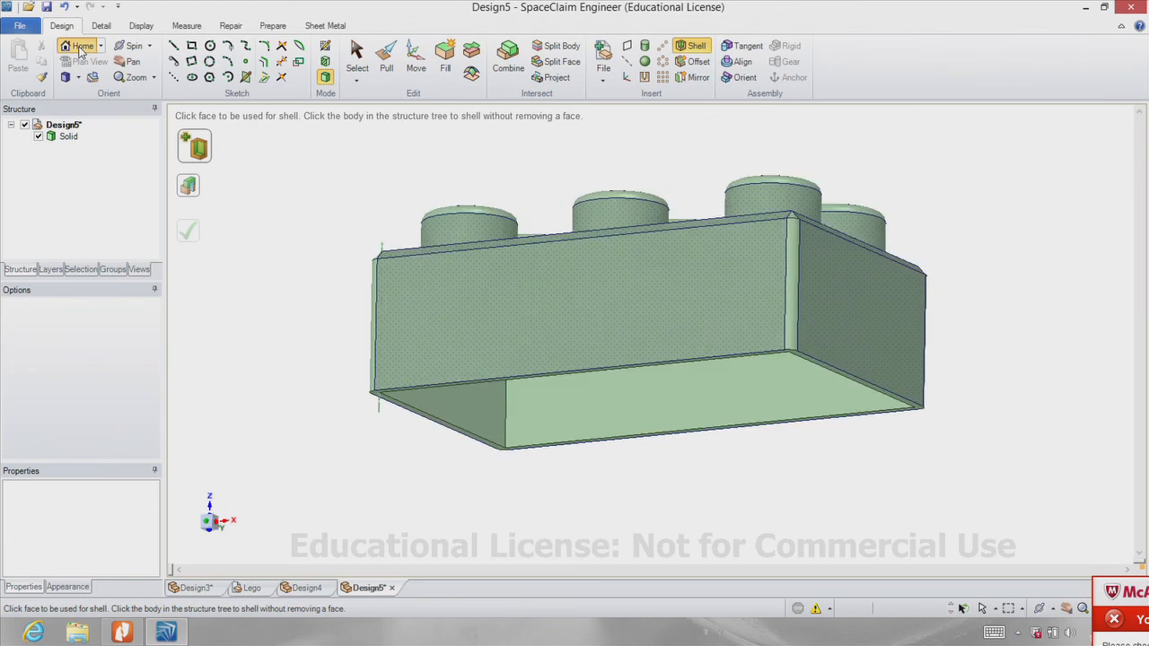